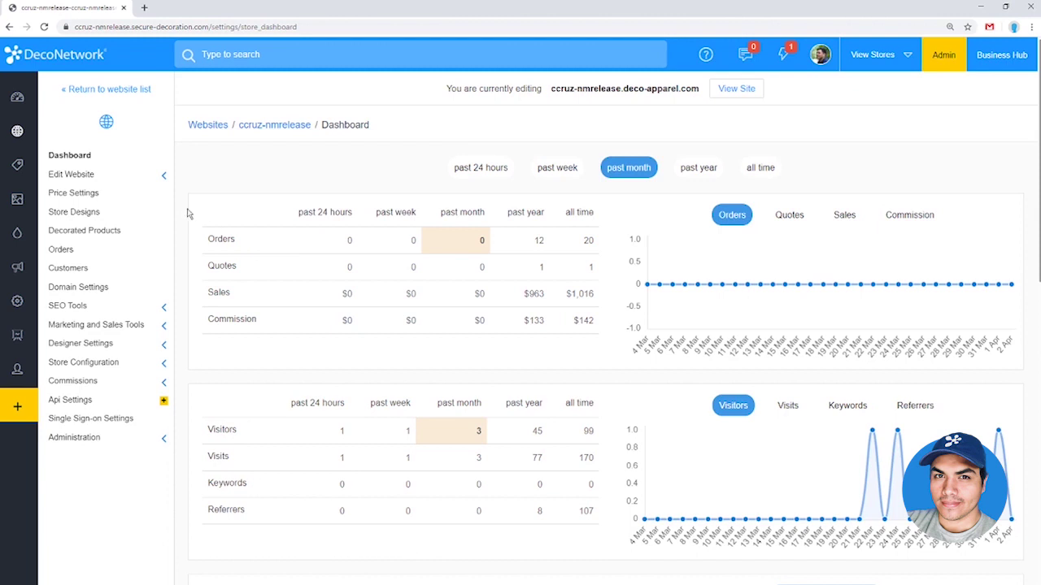
# Open the store's website pages in the editor from Edit Website > Website Pages.
pyautogui.click(123, 177)
pyautogui.click(118, 194)
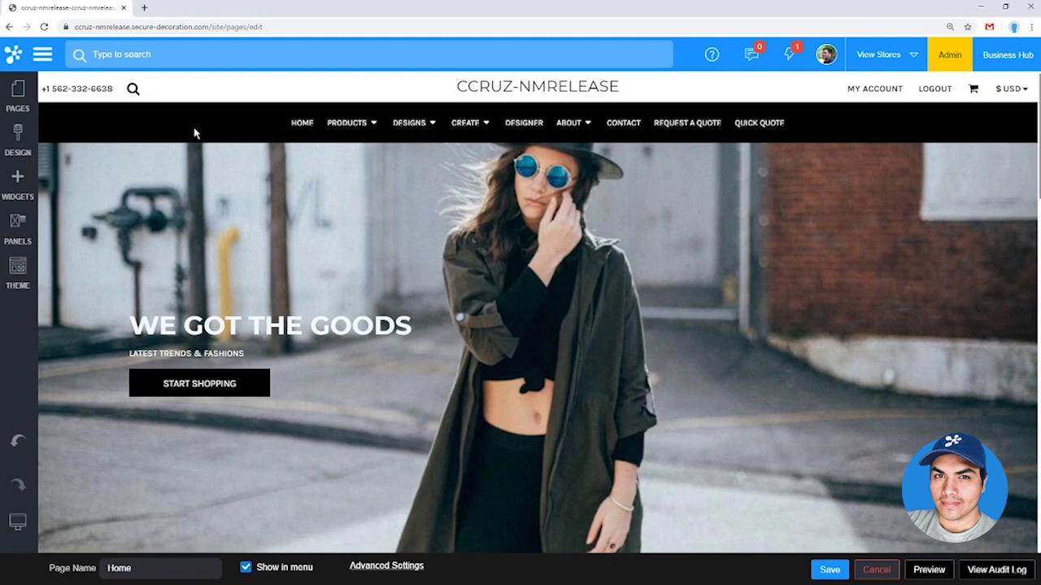
# Switch the editor to the Products page from the pages list, then reopen the list.
pyautogui.click(16, 101)
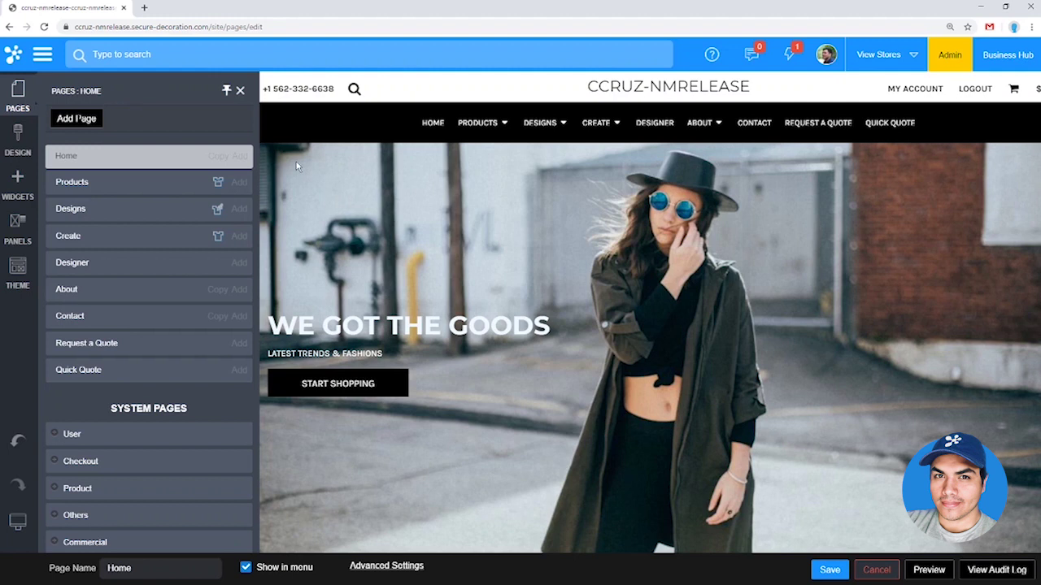
pyautogui.click(84, 186)
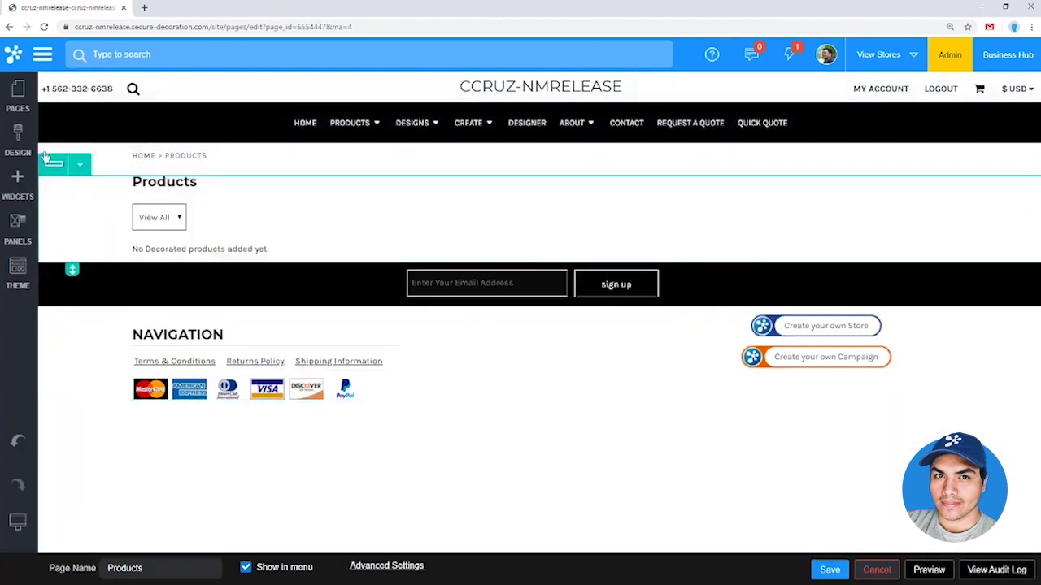
pyautogui.click(18, 99)
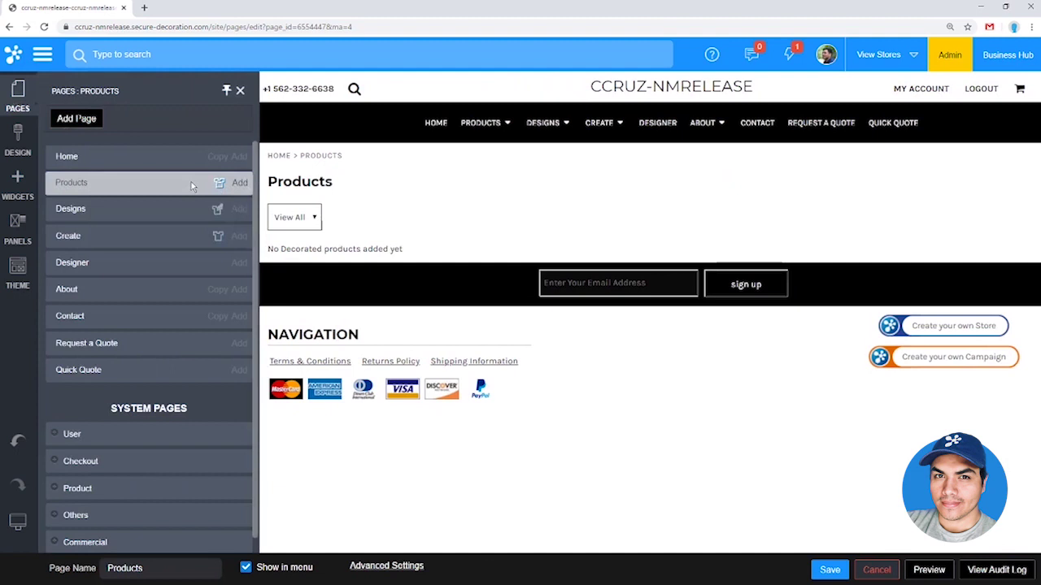
pyautogui.moveTo(219, 219)
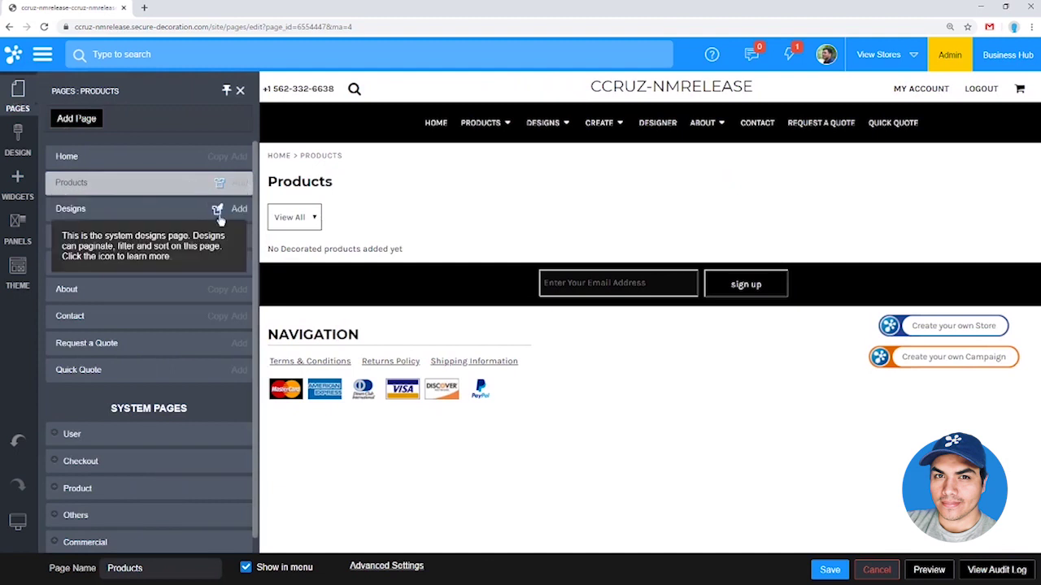
pyautogui.moveTo(221, 187)
pyautogui.moveTo(218, 240)
# Set the Products page status to Off in Advanced Settings and save the page.
pyautogui.click(398, 569)
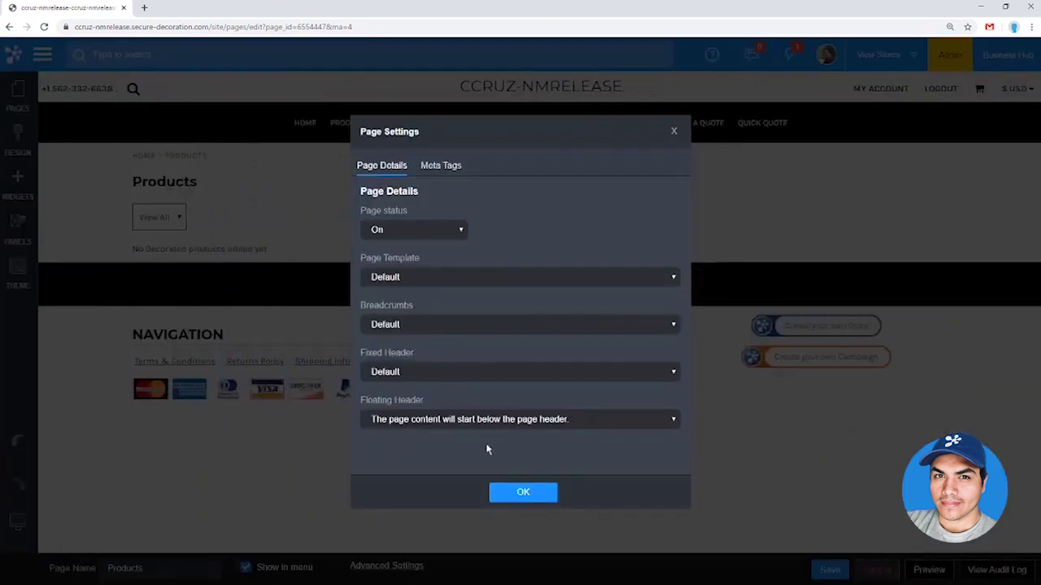
pyautogui.click(528, 496)
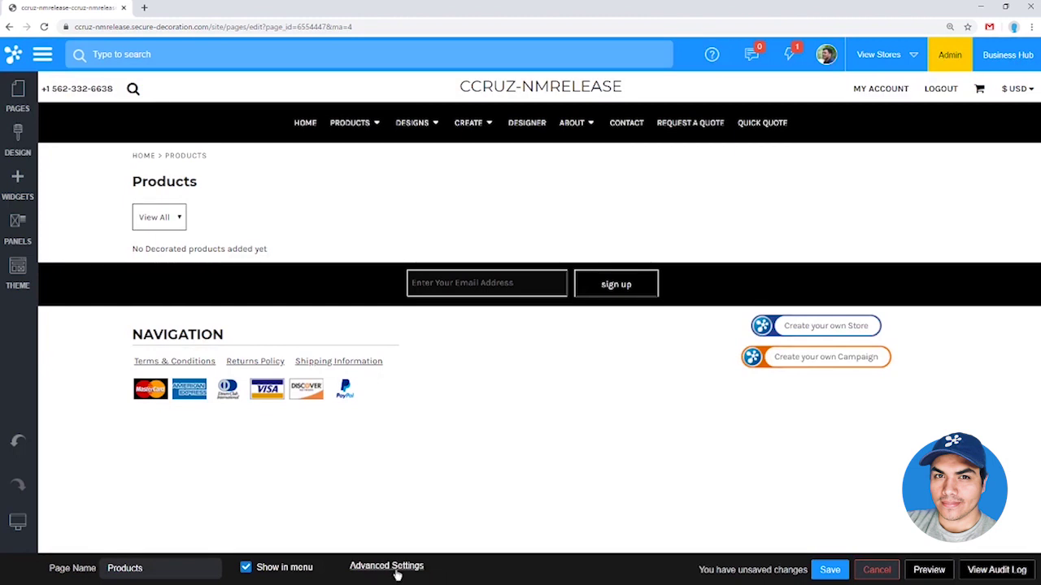
pyautogui.click(388, 569)
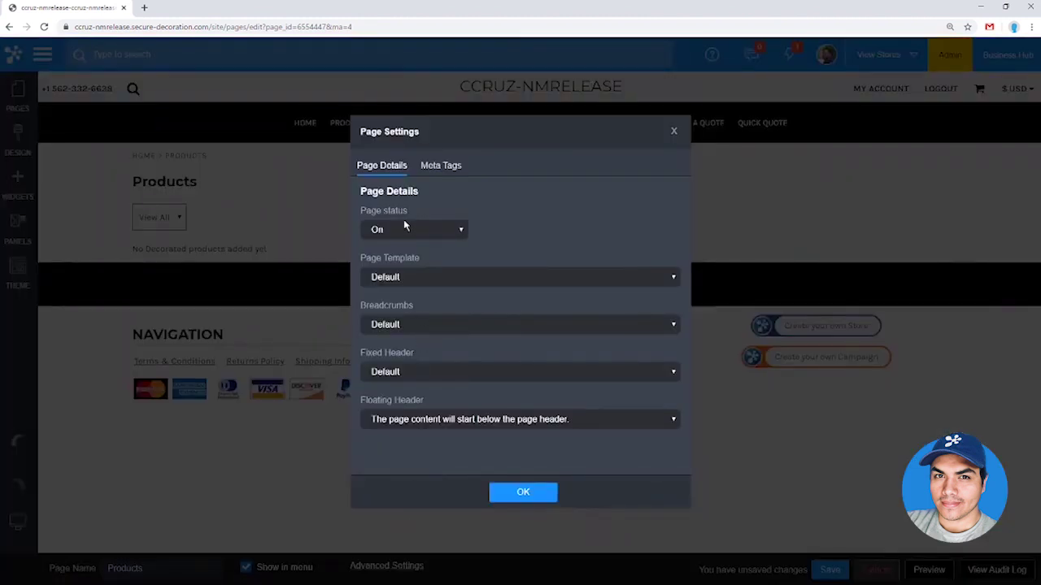
pyautogui.click(407, 228)
pyautogui.click(399, 269)
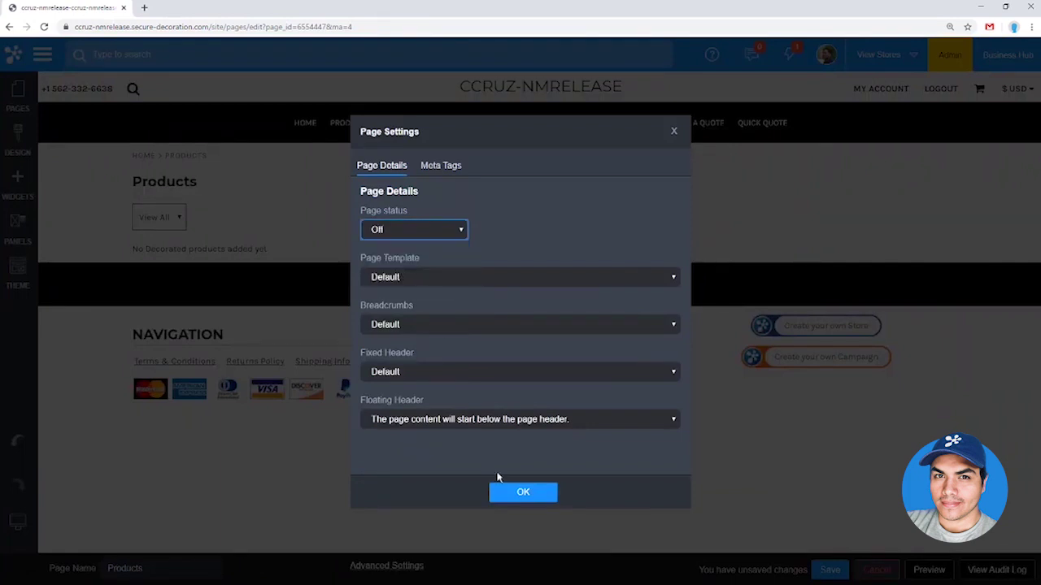
pyautogui.click(512, 493)
pyautogui.click(827, 571)
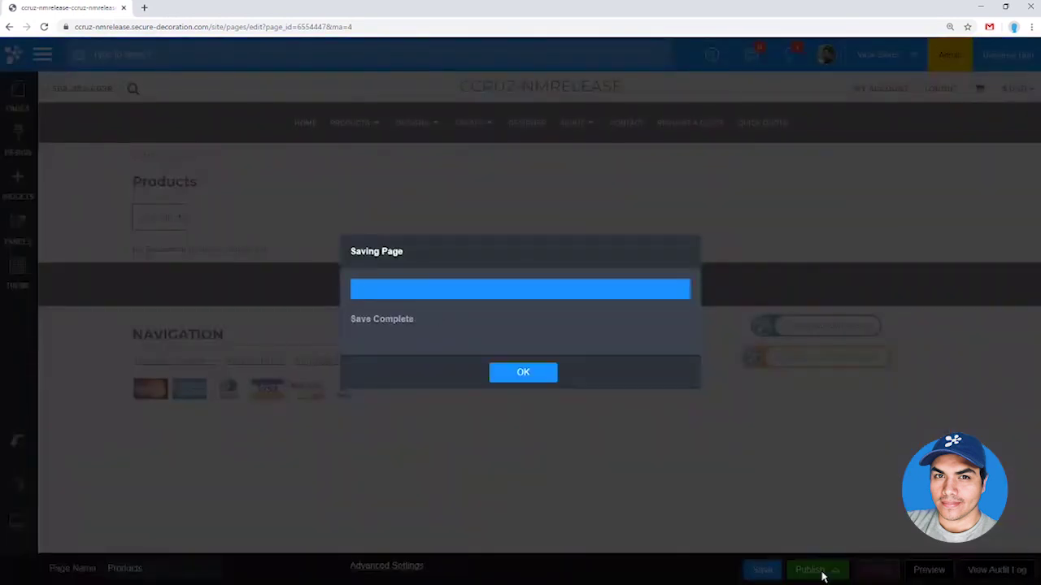
pyautogui.click(524, 376)
# Open the Designs page, set its status to Off and save it.
pyautogui.click(22, 104)
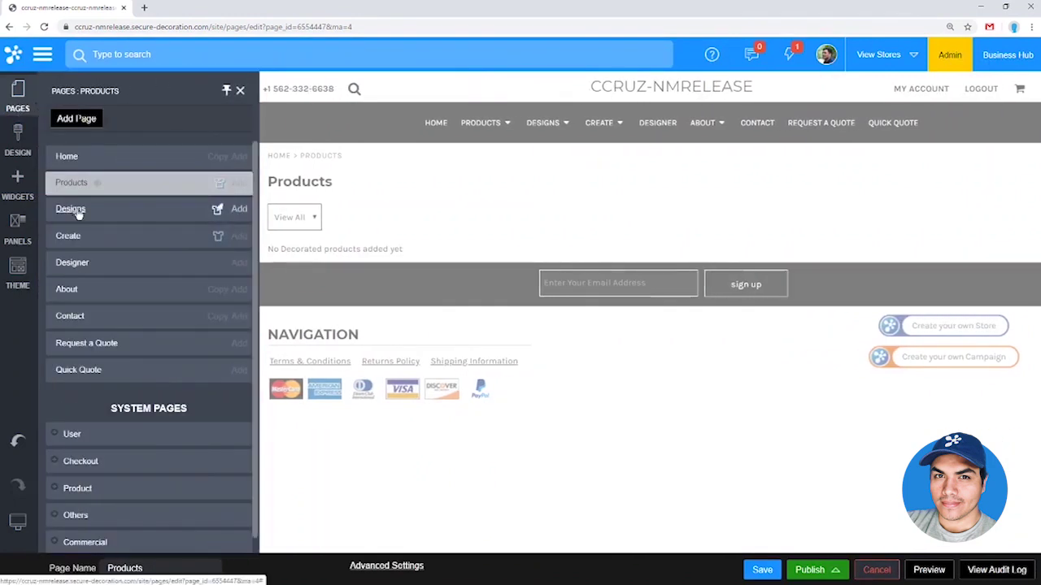
pyautogui.click(70, 209)
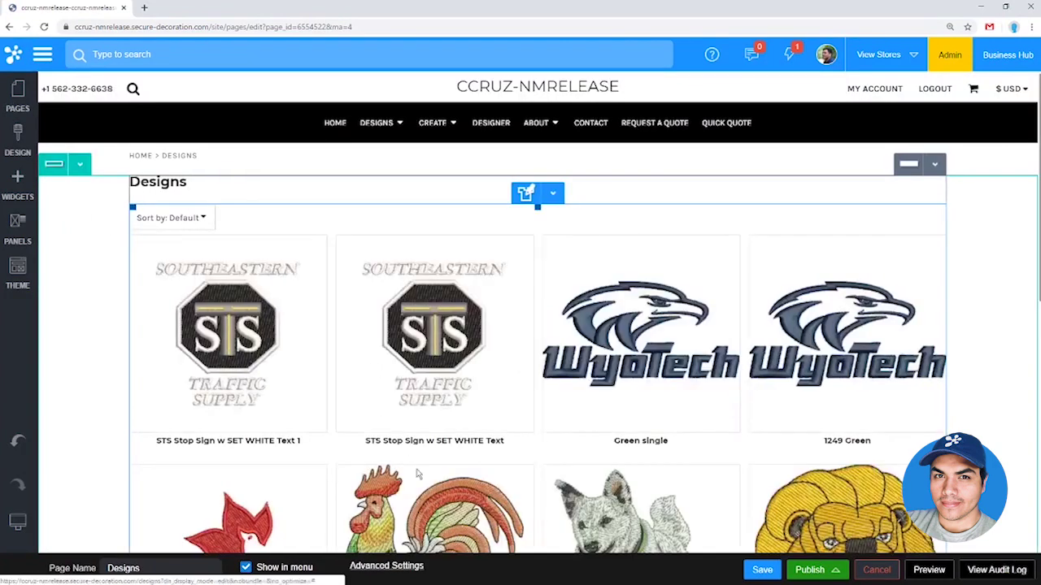
pyautogui.click(398, 566)
pyautogui.click(408, 232)
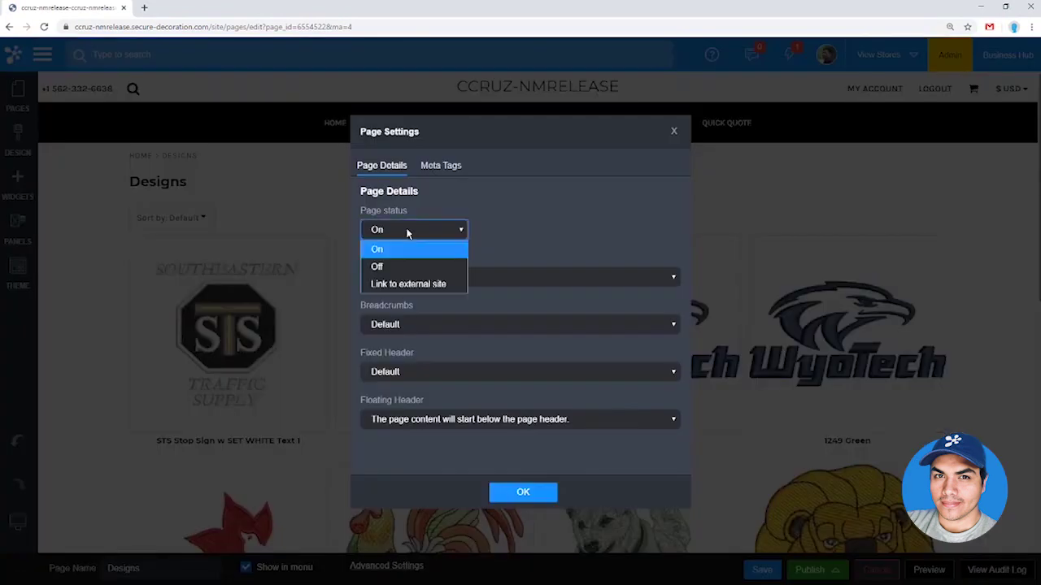
pyautogui.click(403, 265)
pyautogui.click(524, 492)
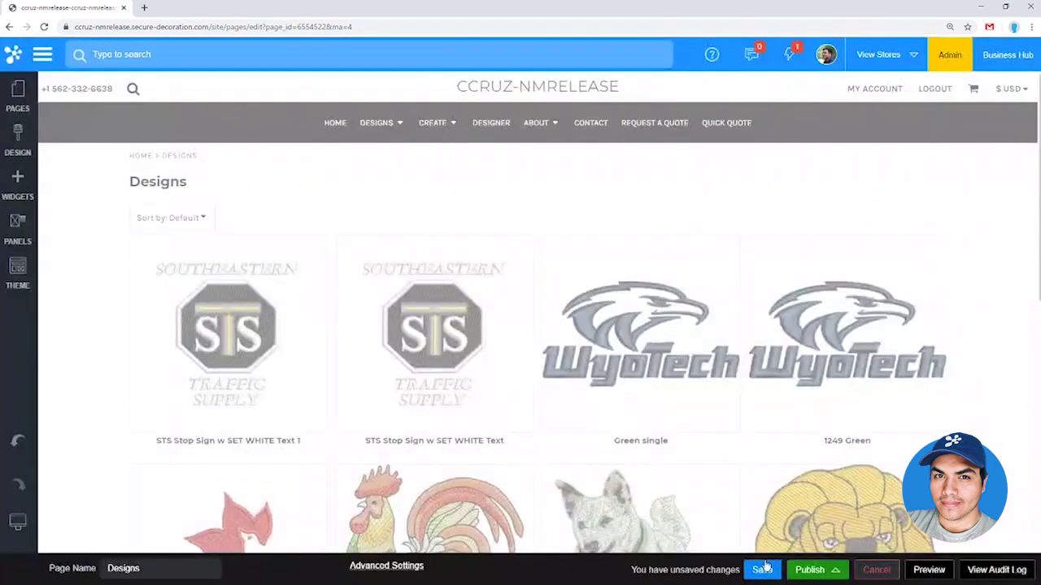
pyautogui.click(762, 569)
pyautogui.click(513, 372)
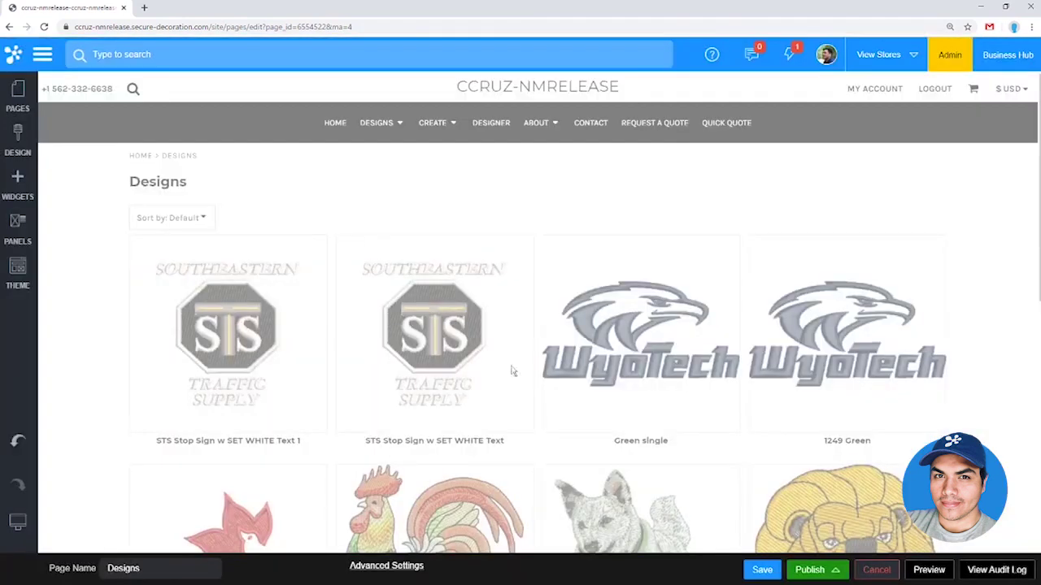
pyautogui.click(18, 99)
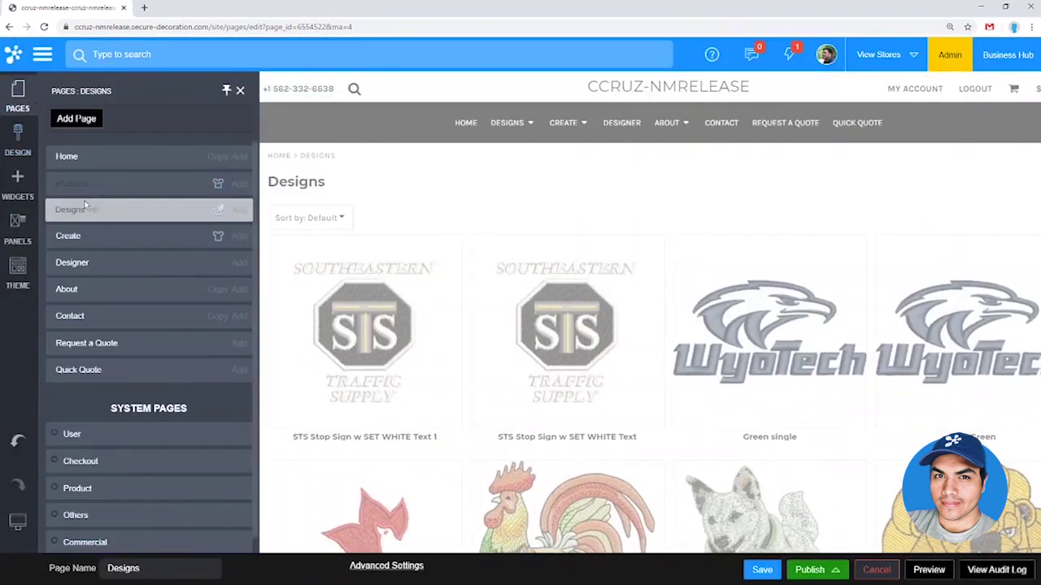
# Open the Create page and change its Page Name to 'Our Products'.
pyautogui.click(68, 236)
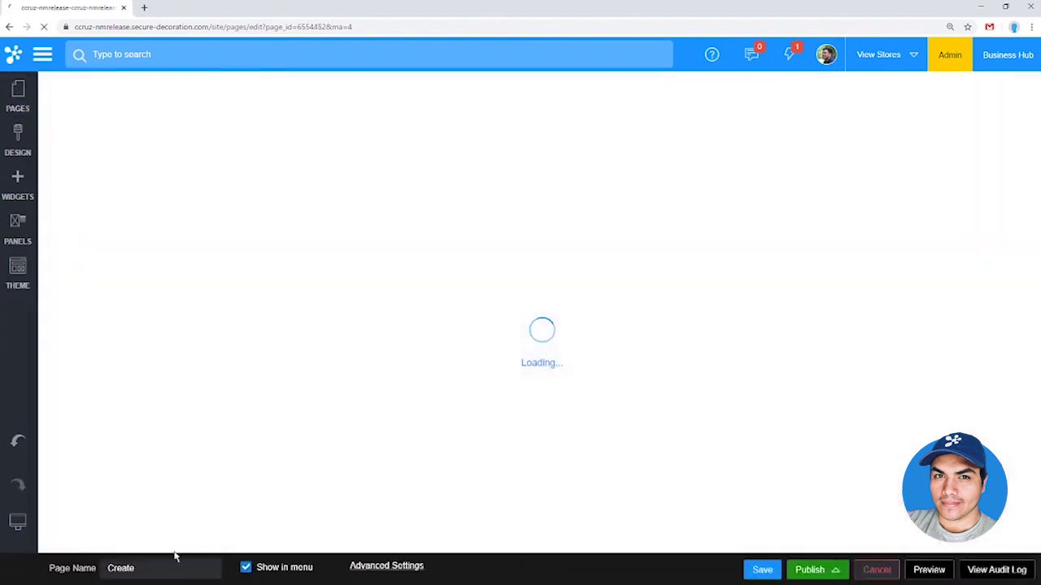
pyautogui.click(175, 569)
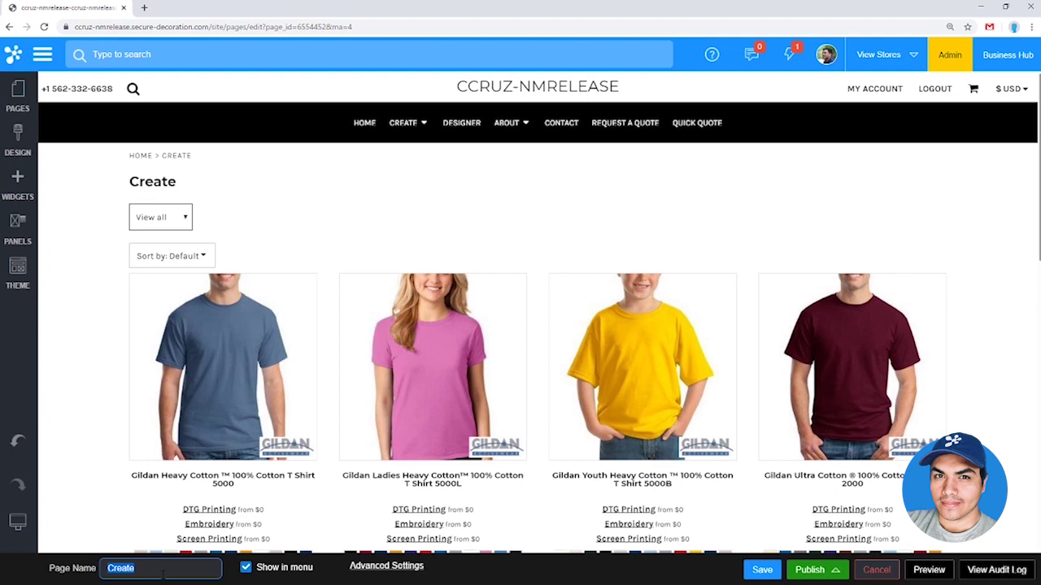
pyautogui.write('Products')
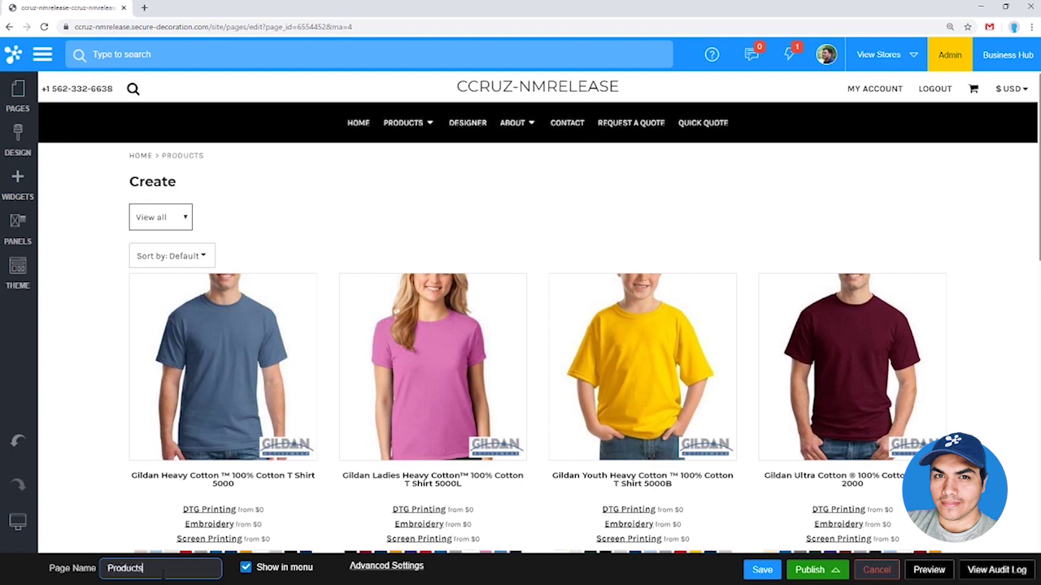
pyautogui.doubleClick(162, 575)
pyautogui.write('Our Products')
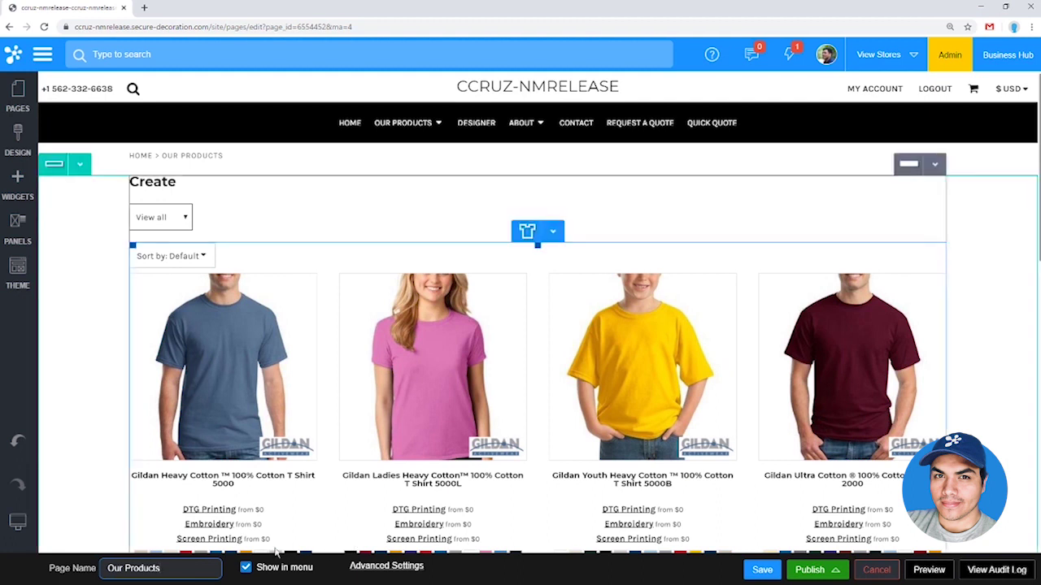
# Delete the Blank Product Categories widget from Our Products and confirm the removal.
pyautogui.click(39, 580)
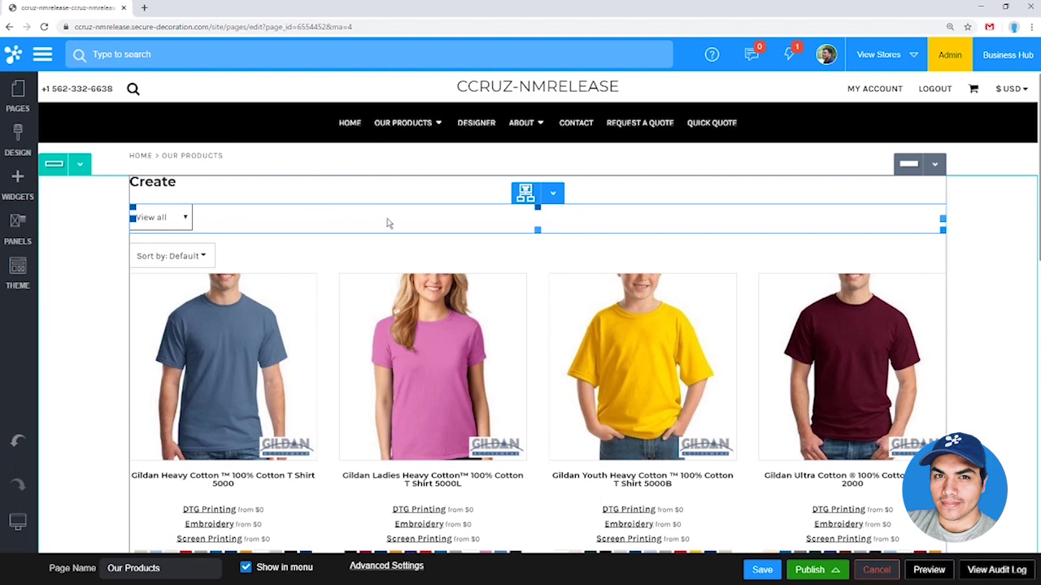
pyautogui.click(553, 193)
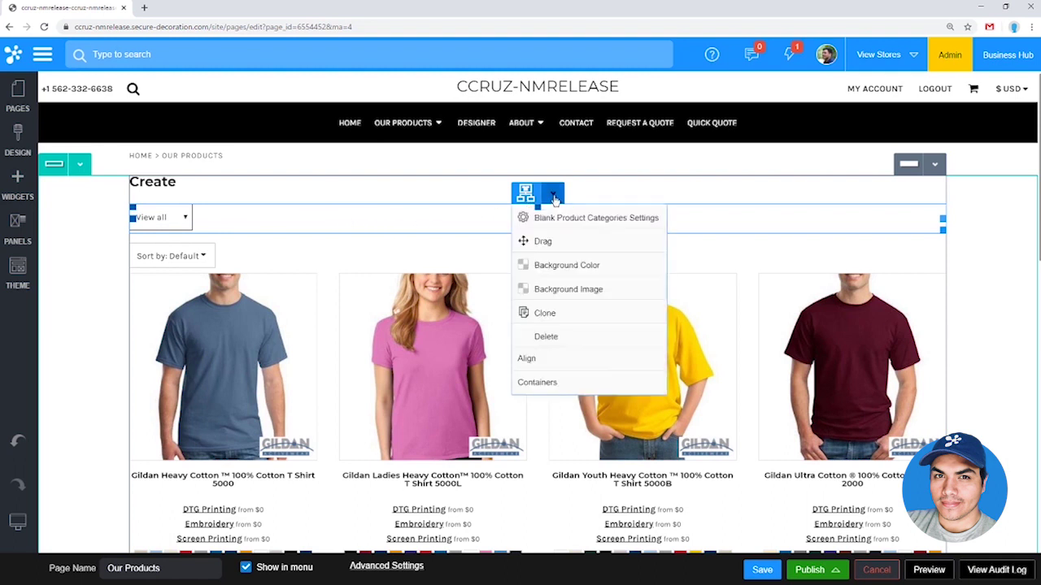
pyautogui.click(563, 338)
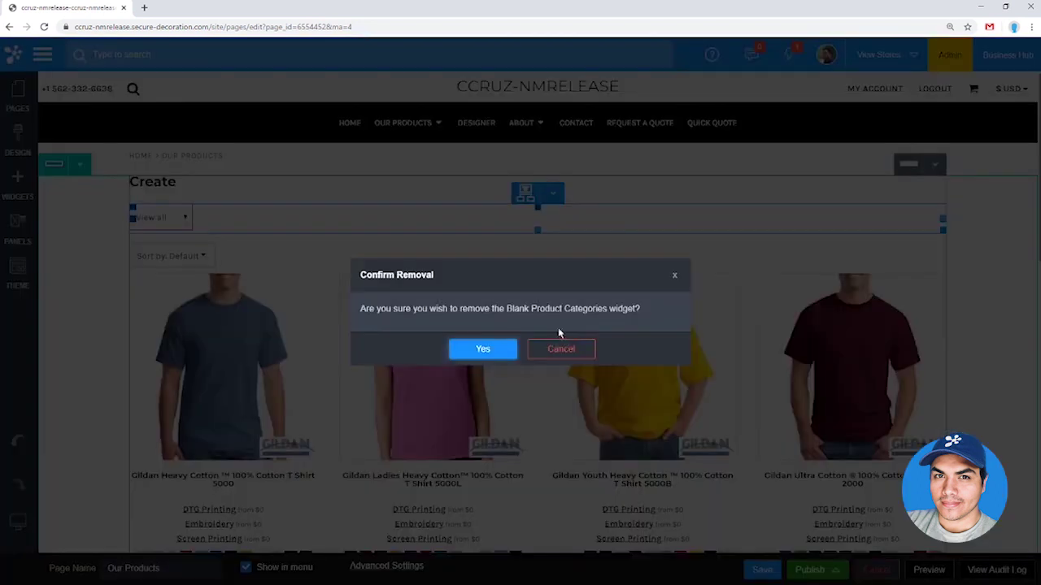
pyautogui.click(485, 350)
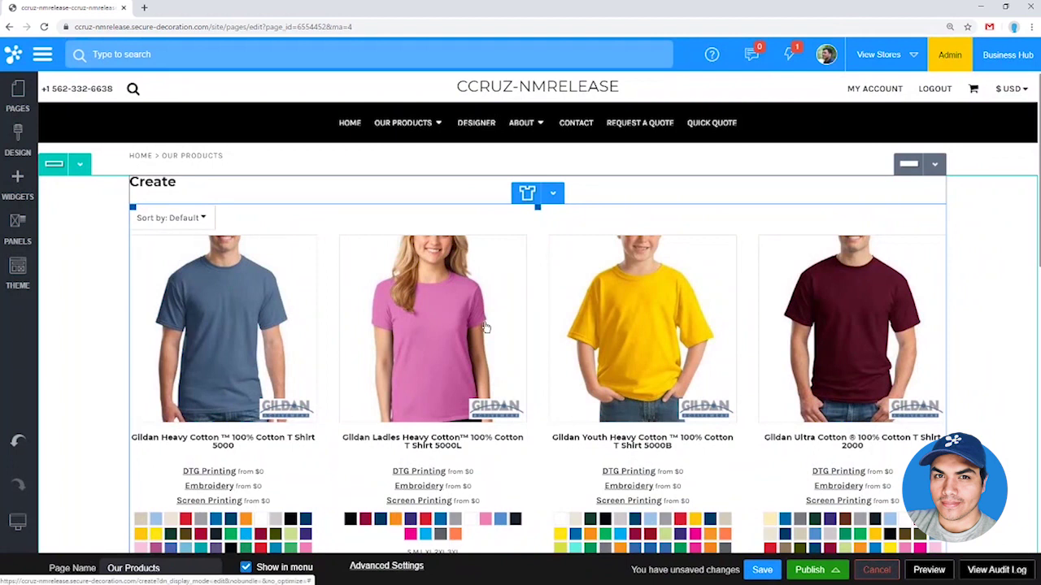
pyautogui.scroll(-3, 484, 325)
# In the product listing's Design settings, set Product Code and Product Colors to Don't Show.
pyautogui.scroll(3, 504, 313)
pyautogui.doubleClick(507, 301)
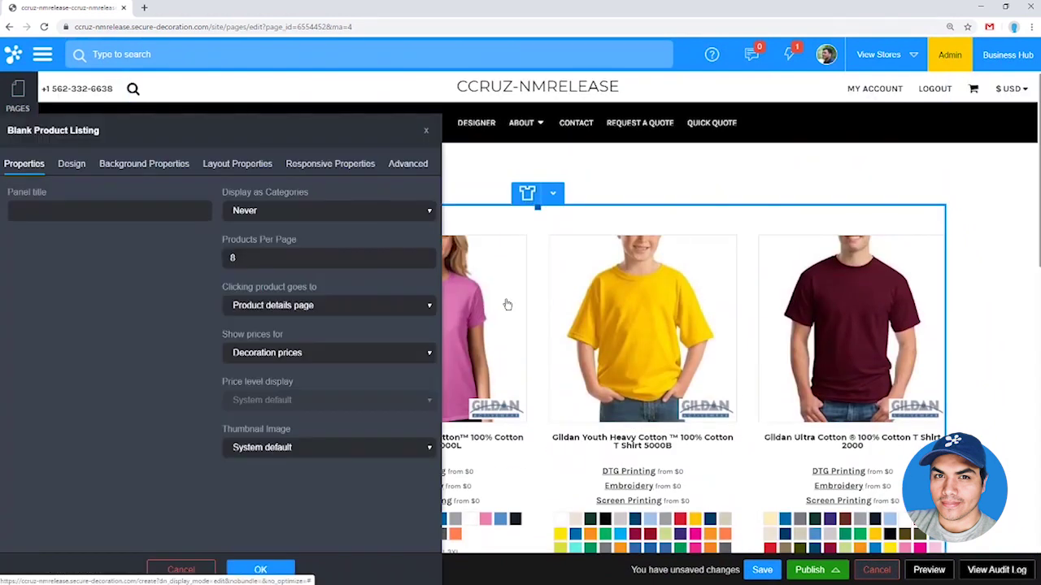
pyautogui.moveTo(274, 137); pyautogui.dragTo(726, 77)
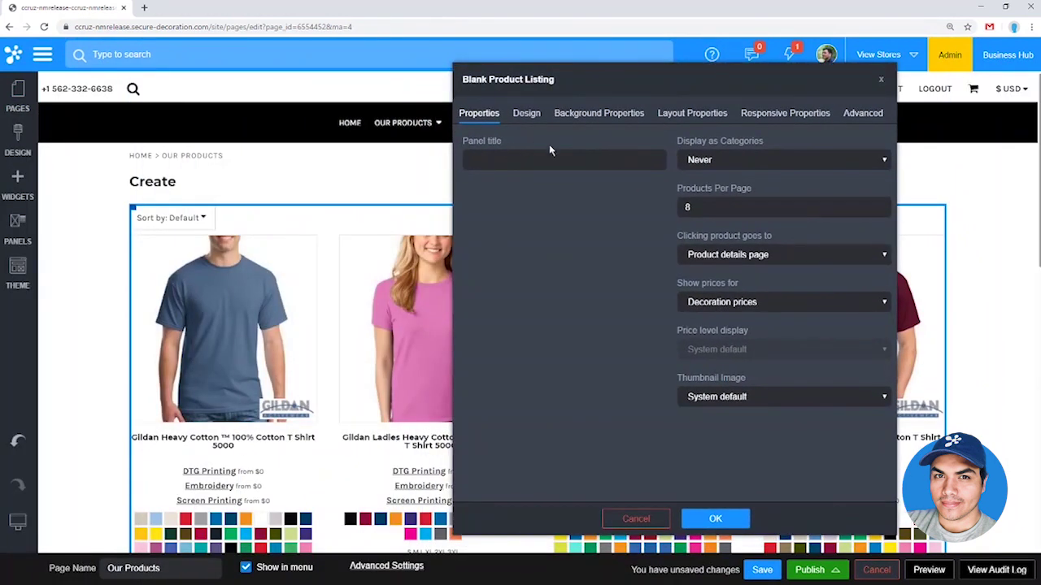
pyautogui.click(533, 122)
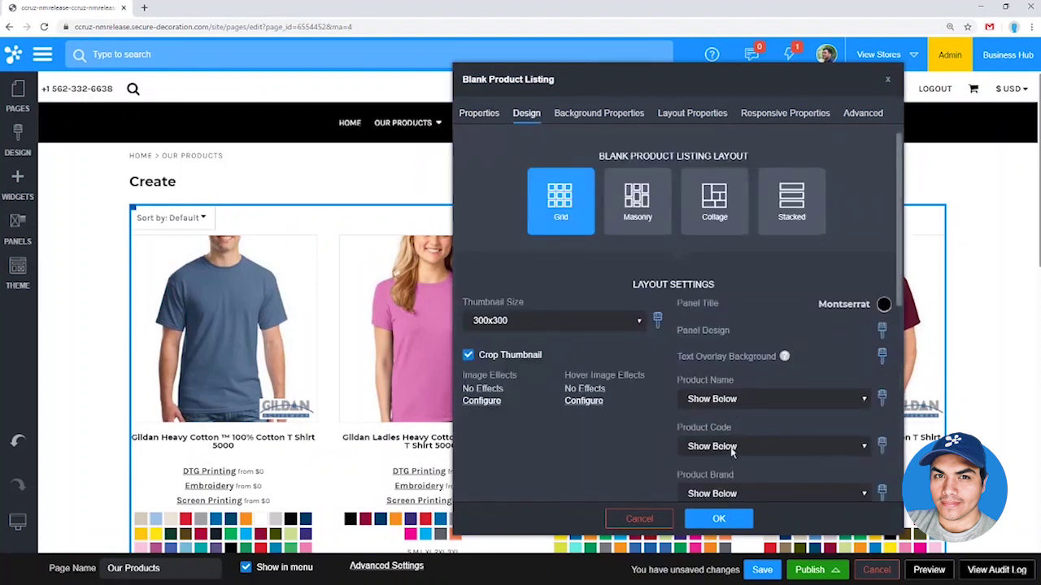
pyautogui.scroll(-1, 733, 452)
pyautogui.scroll(-2, 706, 393)
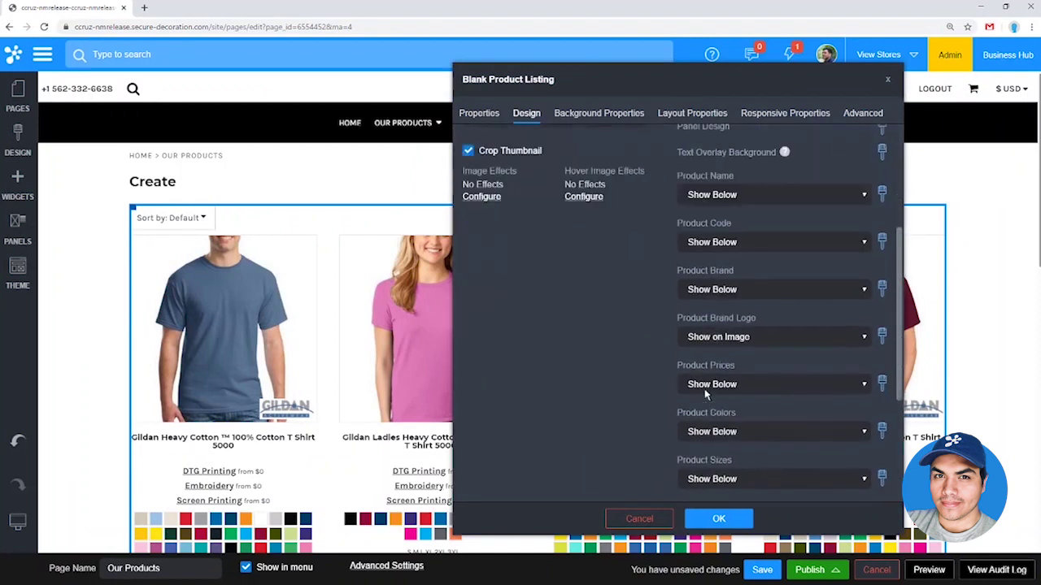
pyautogui.click(720, 244)
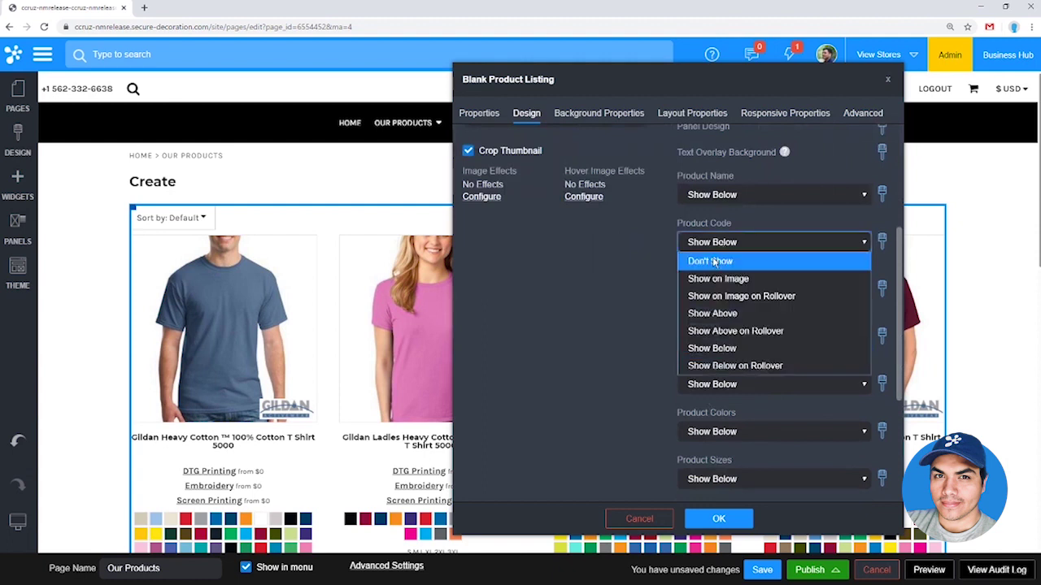
pyautogui.click(713, 261)
pyautogui.scroll(-1, 743, 350)
pyautogui.click(741, 364)
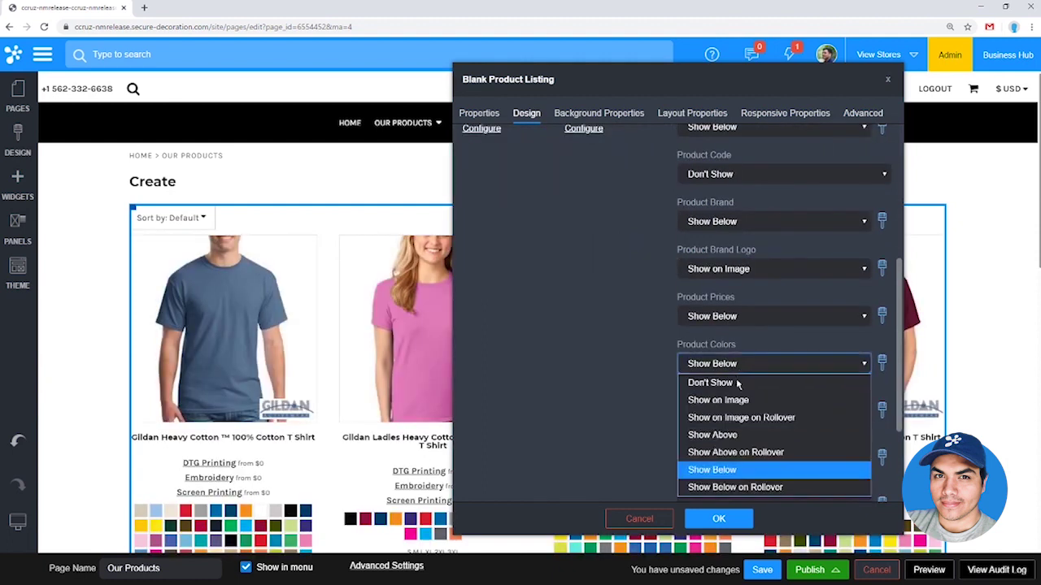
pyautogui.click(735, 382)
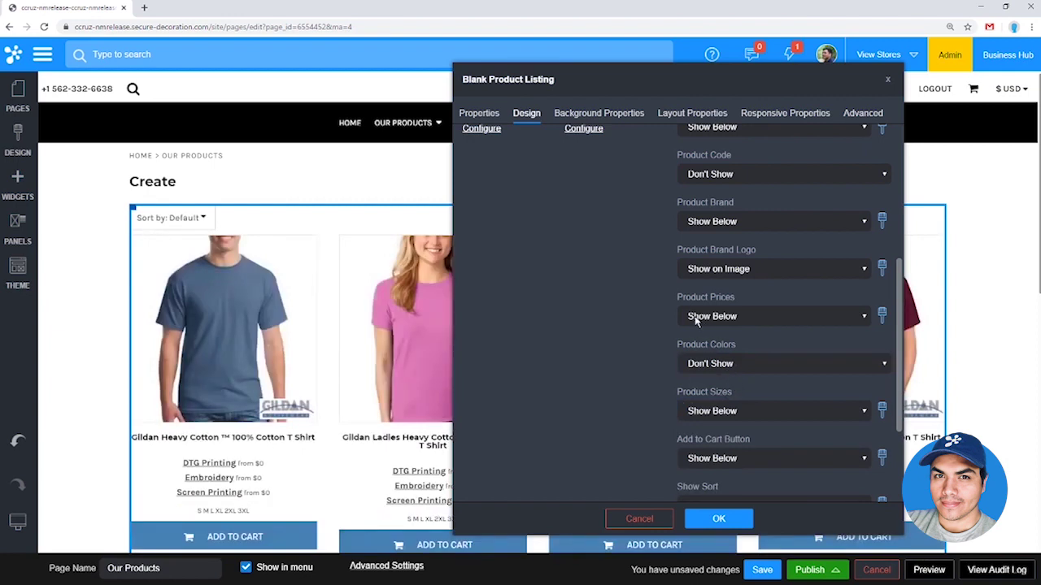
# Set Product Prices, Add to Cart Button and Product Sizes to Don't Show.
pyautogui.click(720, 318)
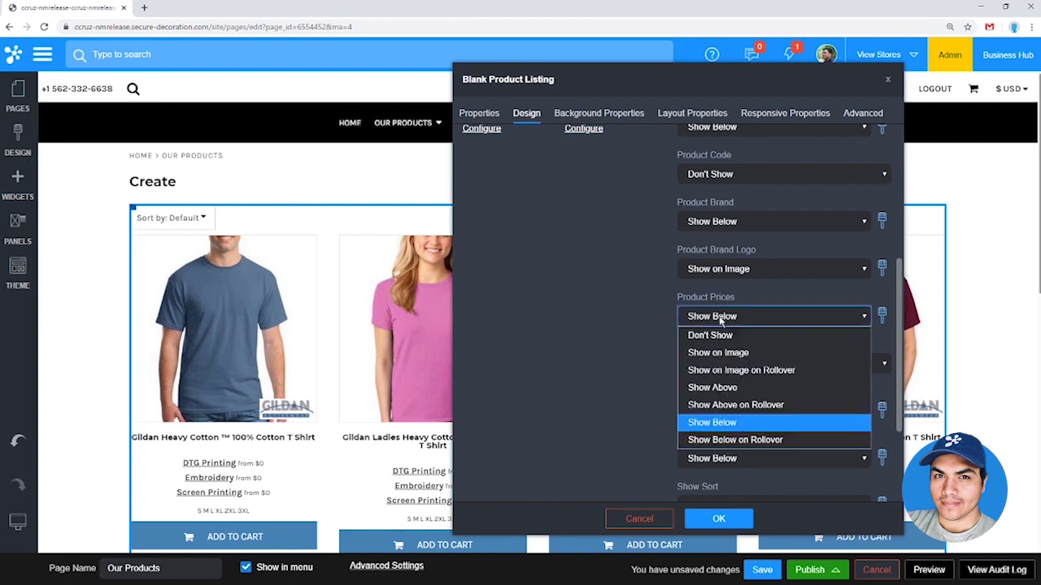
pyautogui.click(719, 332)
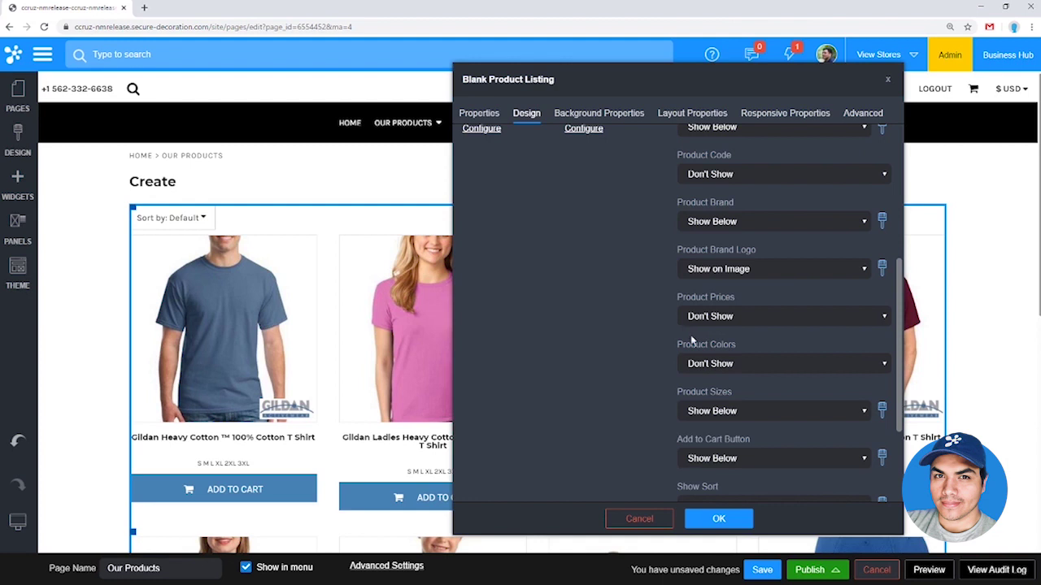
pyautogui.scroll(-3, 645, 431)
pyautogui.click(717, 333)
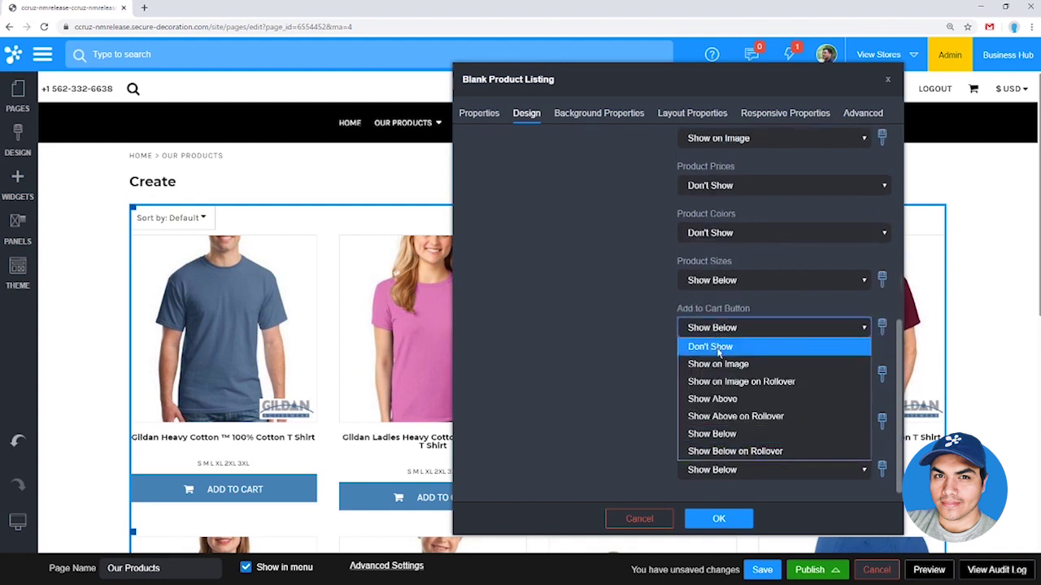
pyautogui.click(712, 347)
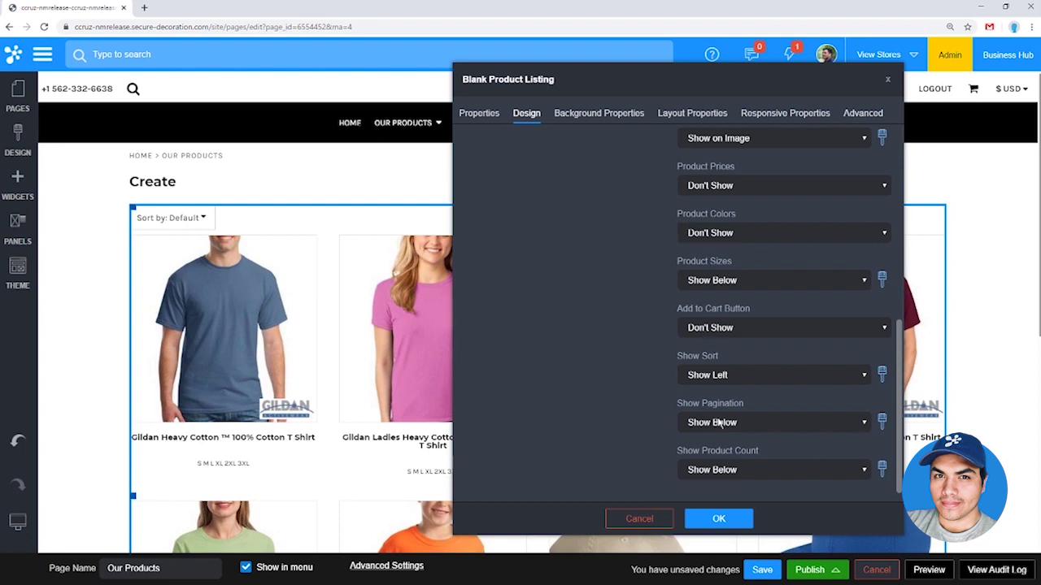
pyautogui.click(709, 279)
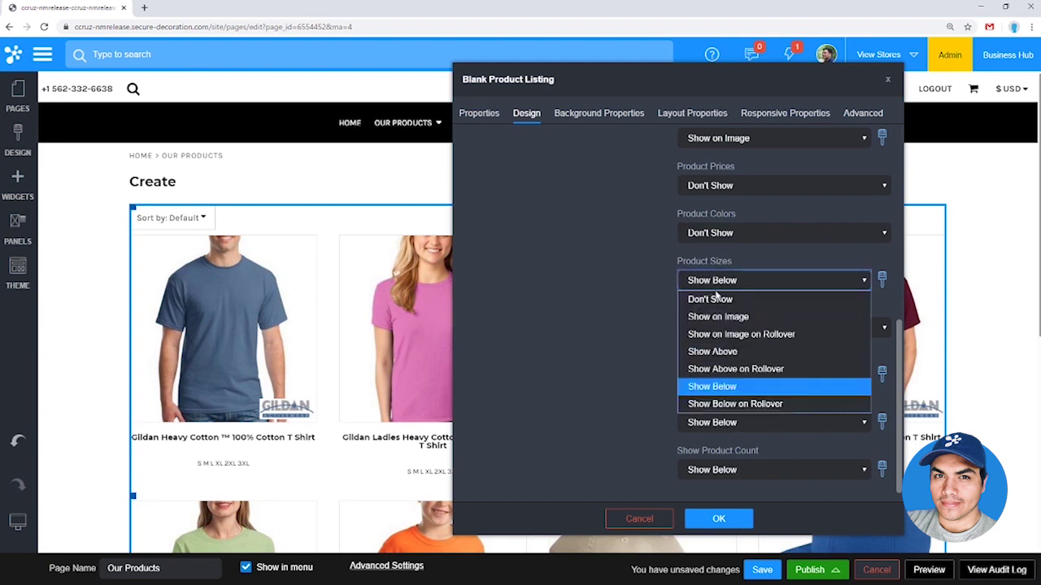
pyautogui.click(718, 300)
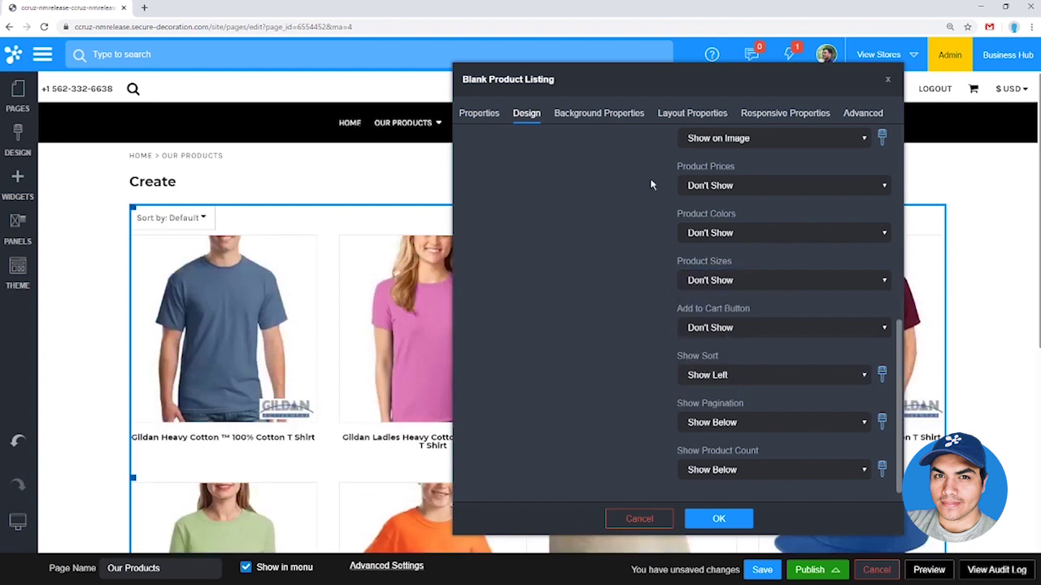
# Set the product listing's Thumbnail Size to 250x250.
pyautogui.click(528, 116)
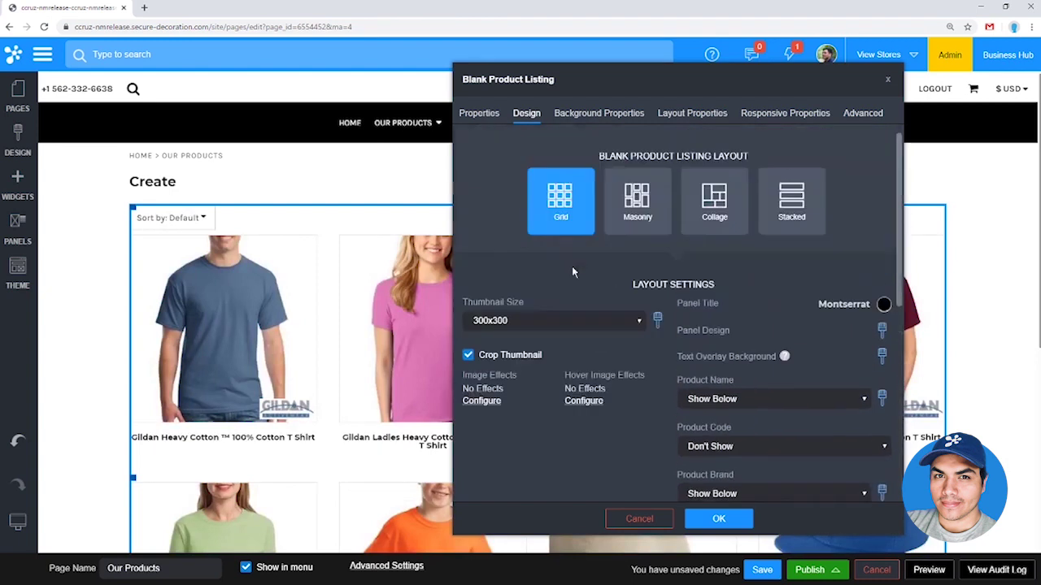
pyautogui.click(520, 323)
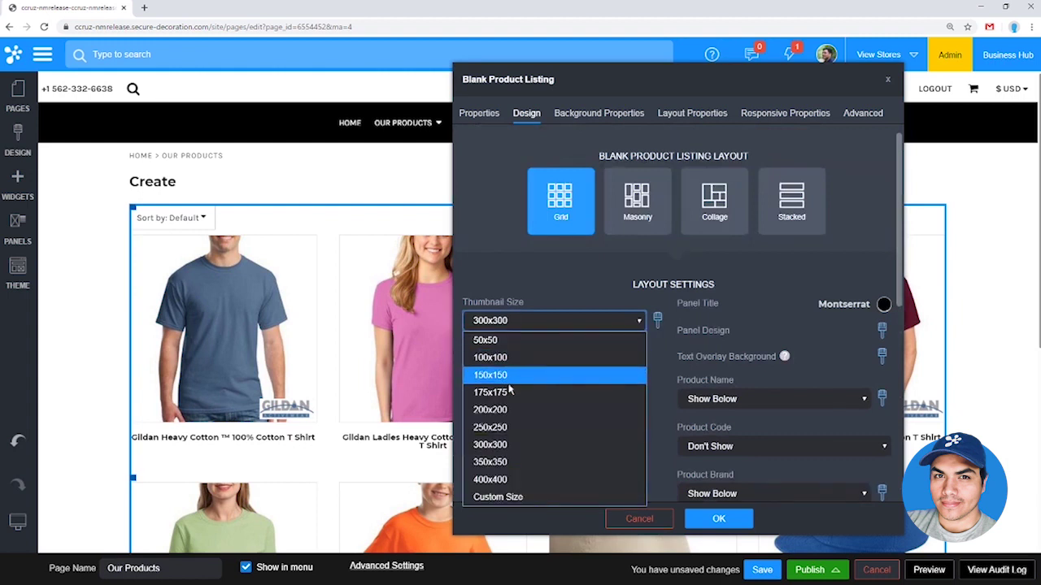
pyautogui.click(517, 428)
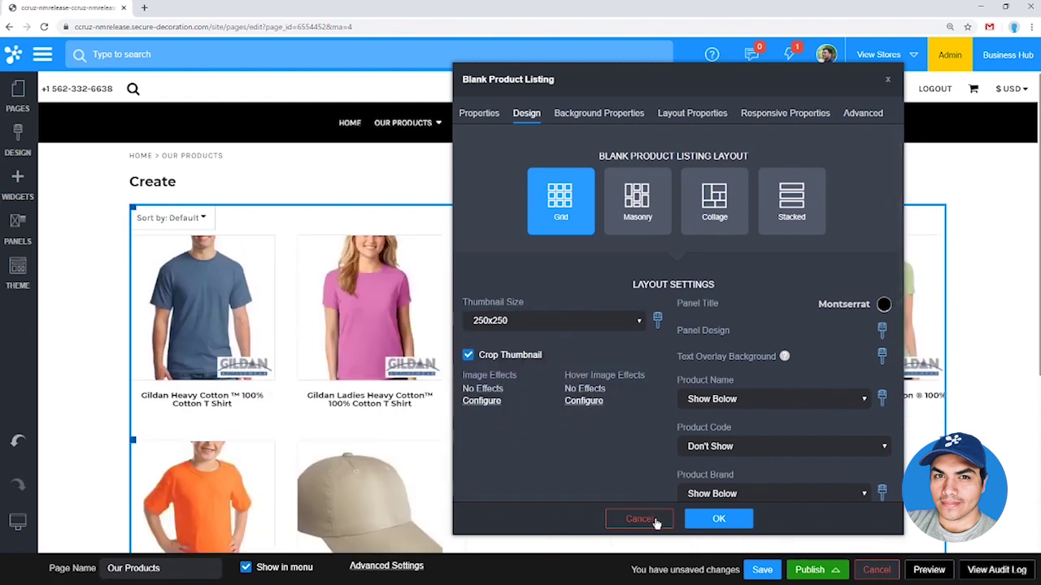
# Set the listing's Display as Categories property to Always and apply it.
pyautogui.click(481, 118)
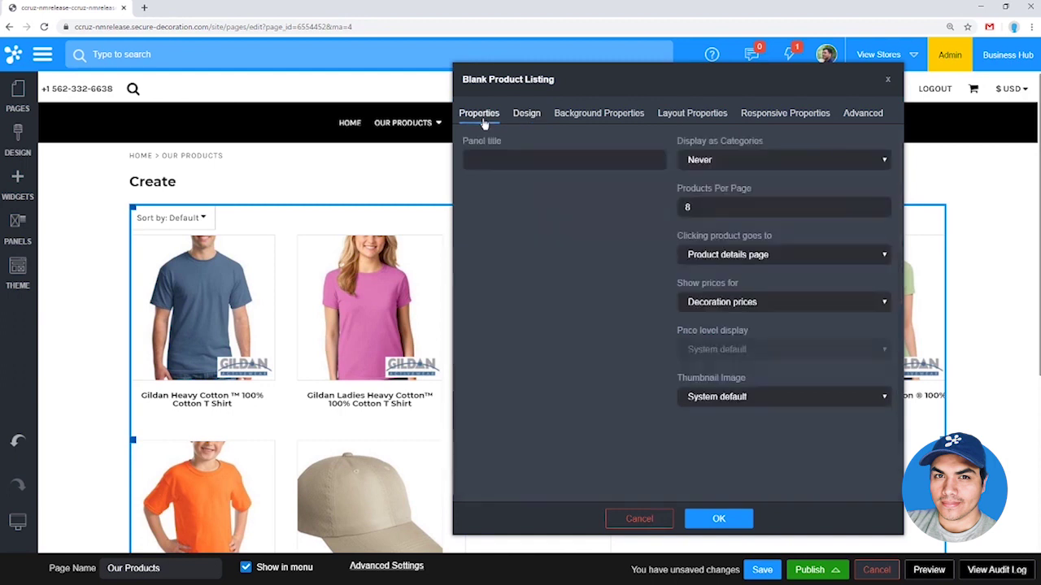
pyautogui.moveTo(601, 81); pyautogui.dragTo(558, 66)
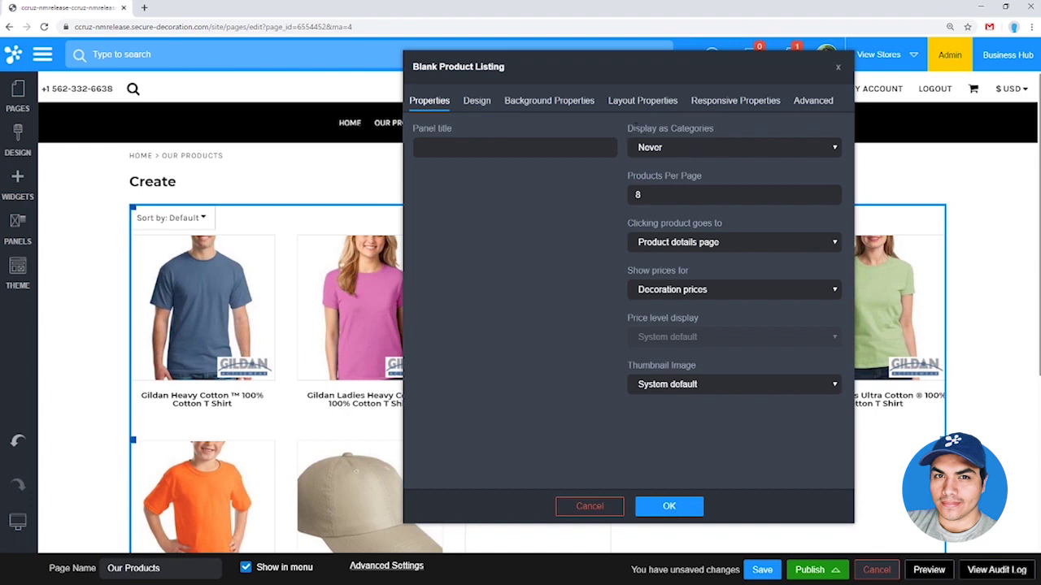
pyautogui.click(668, 154)
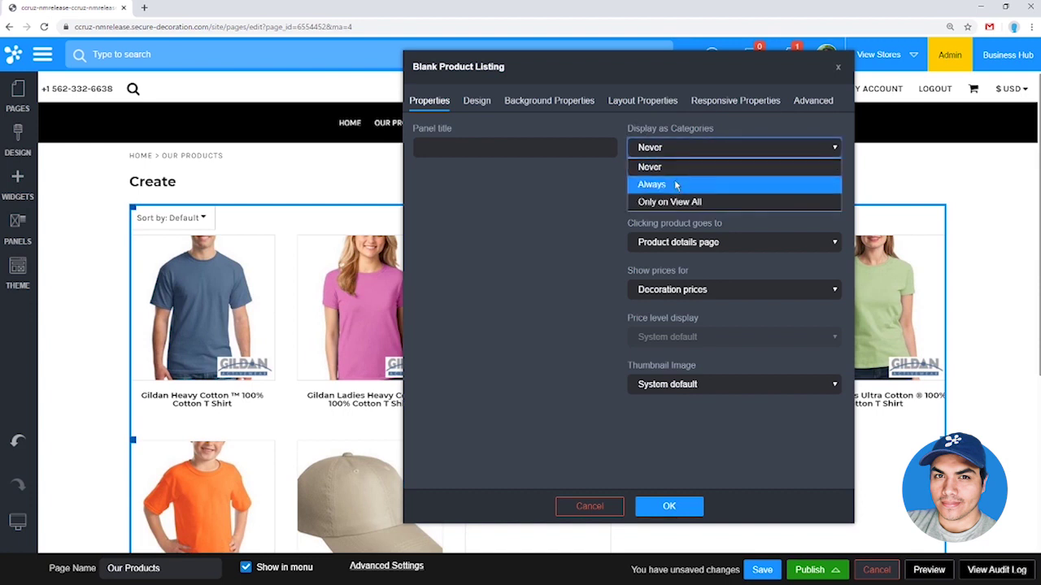
pyautogui.click(675, 185)
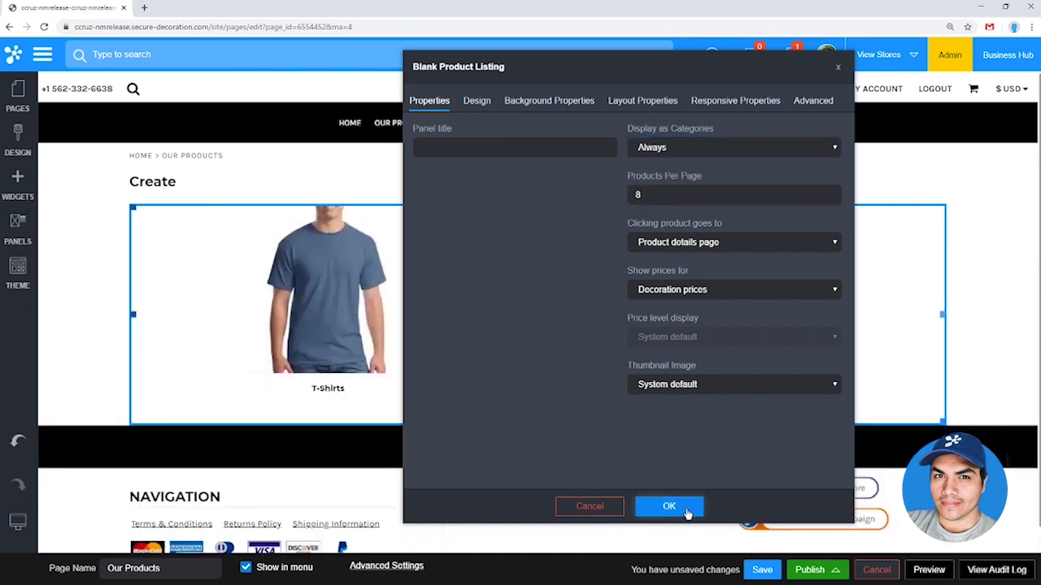
pyautogui.click(668, 507)
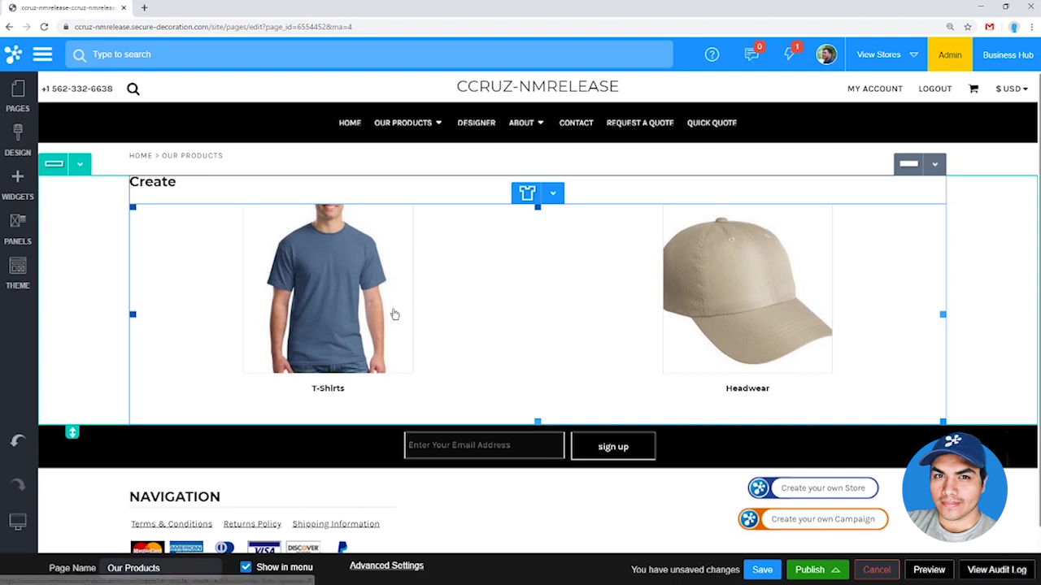
# Reopen the listing and set Display as Categories back to Never, applying the change.
pyautogui.doubleClick(611, 295)
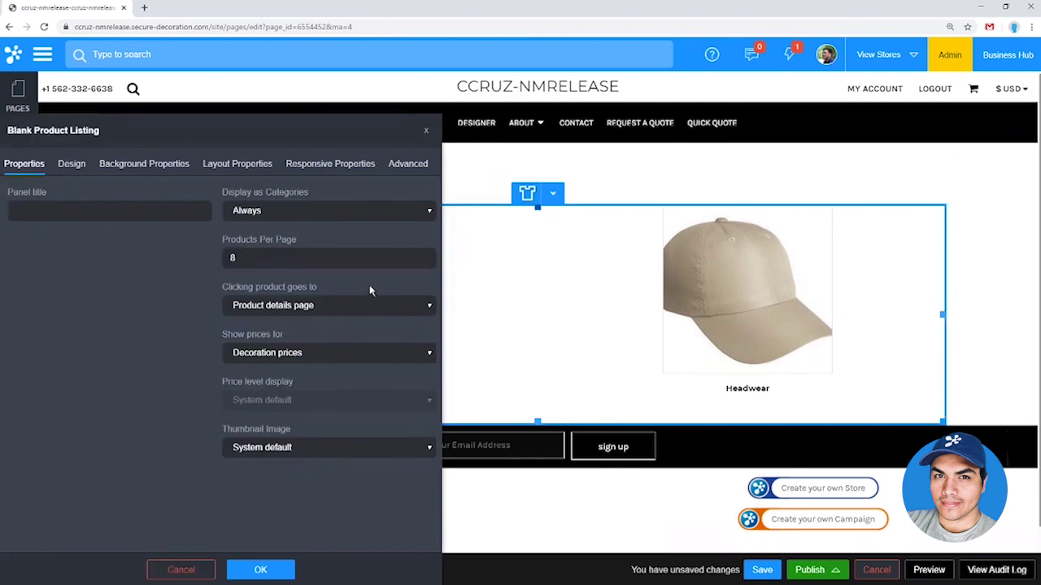
pyautogui.click(262, 211)
pyautogui.click(244, 230)
pyautogui.click(280, 571)
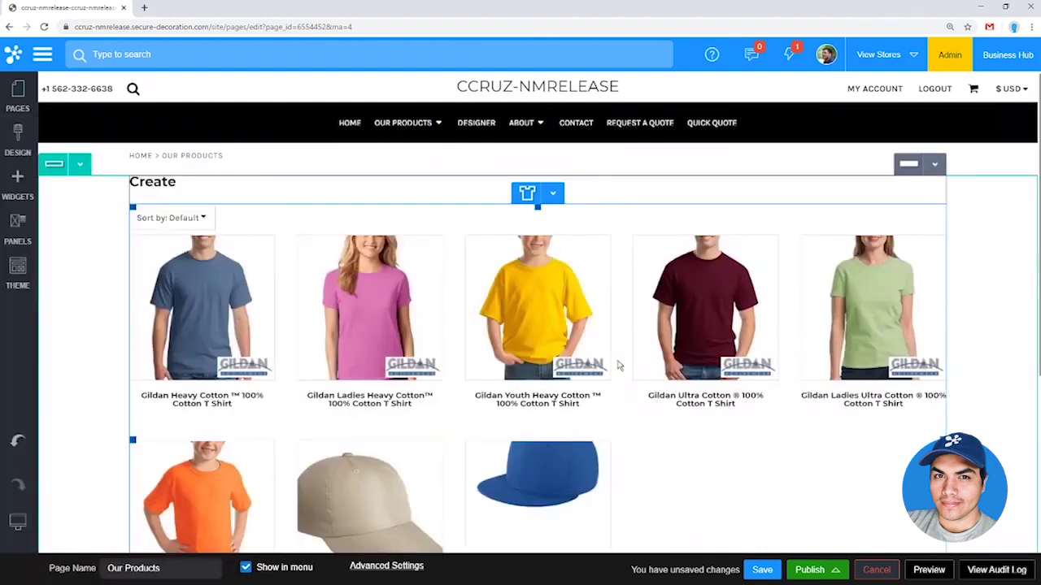
pyautogui.click(79, 165)
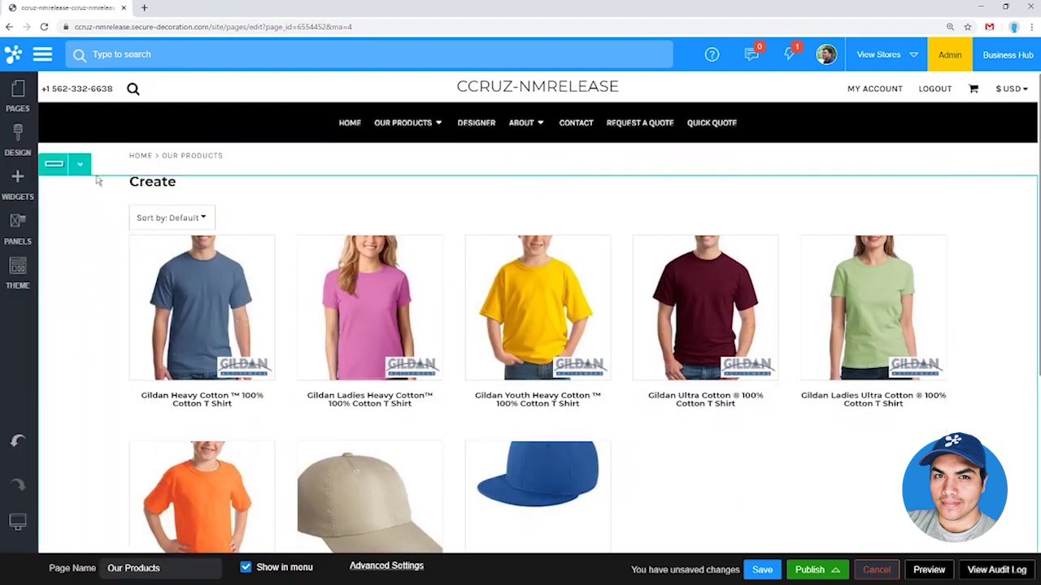
# In the row's View Settings, keep one fluid column, add a fixed-width column, then widen it.
pyautogui.click(80, 165)
pyautogui.click(57, 188)
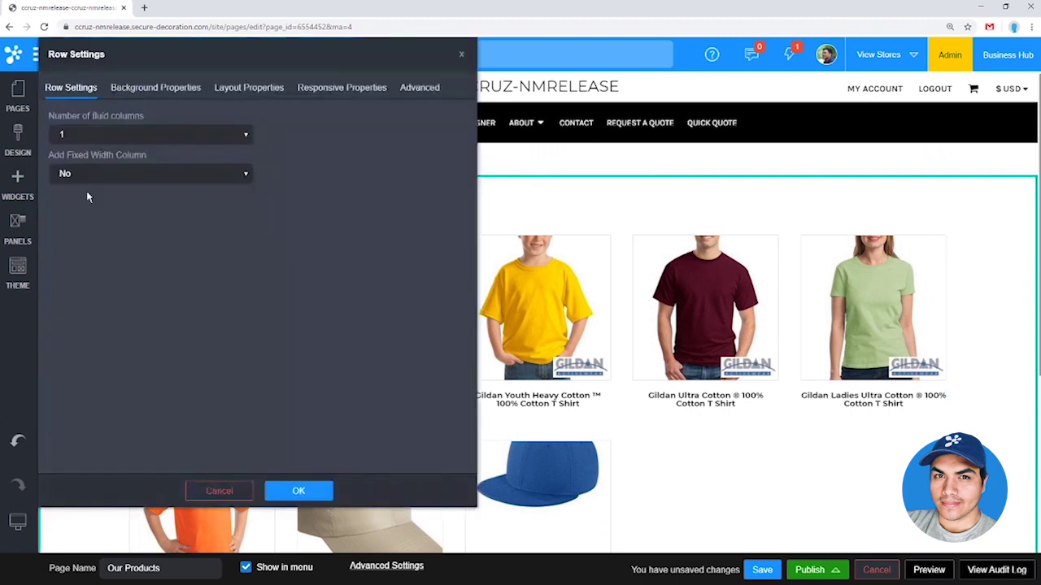
pyautogui.click(118, 138)
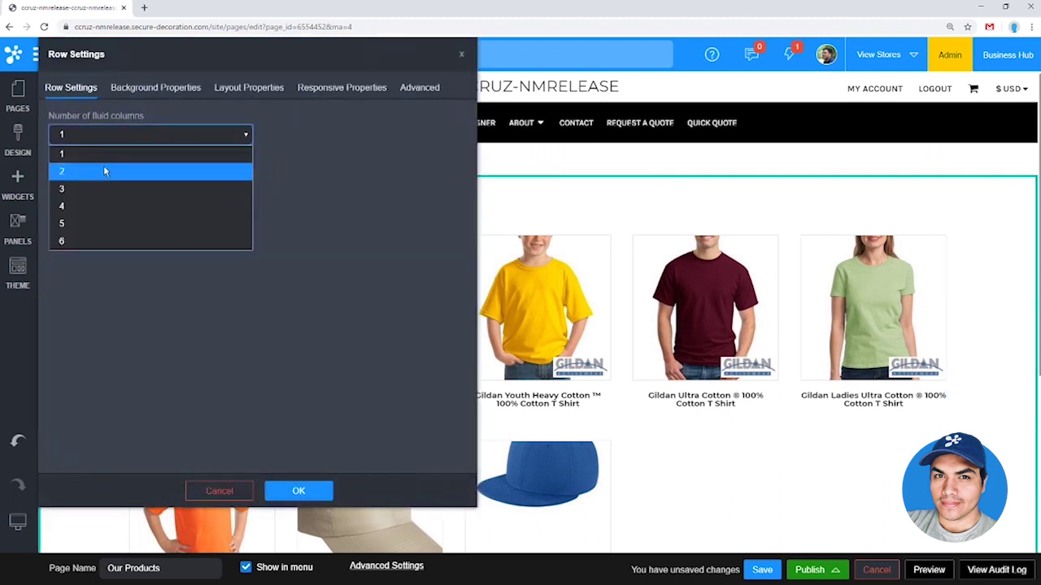
pyautogui.click(105, 161)
pyautogui.click(124, 174)
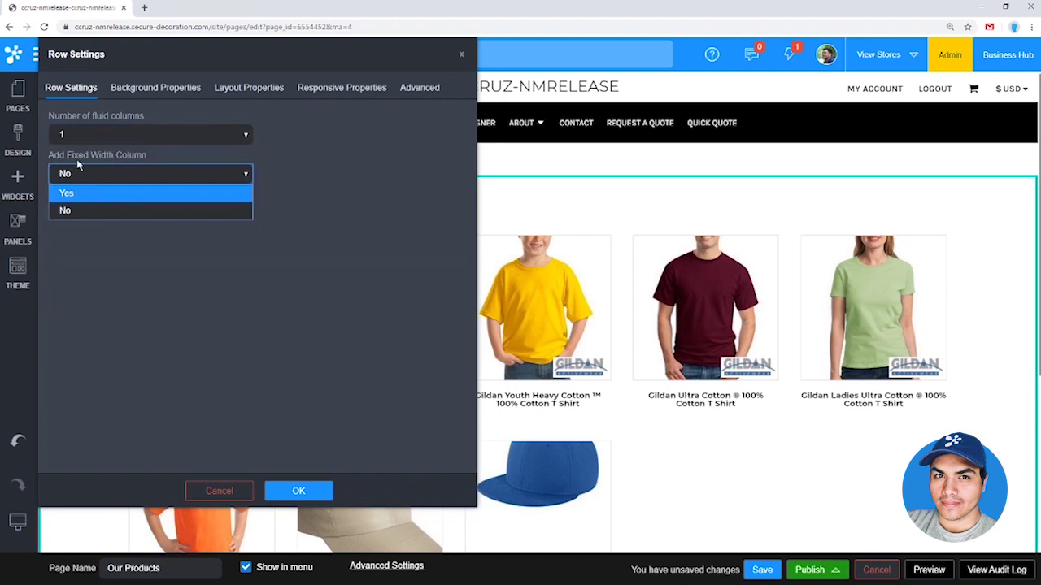
pyautogui.click(105, 192)
pyautogui.click(298, 489)
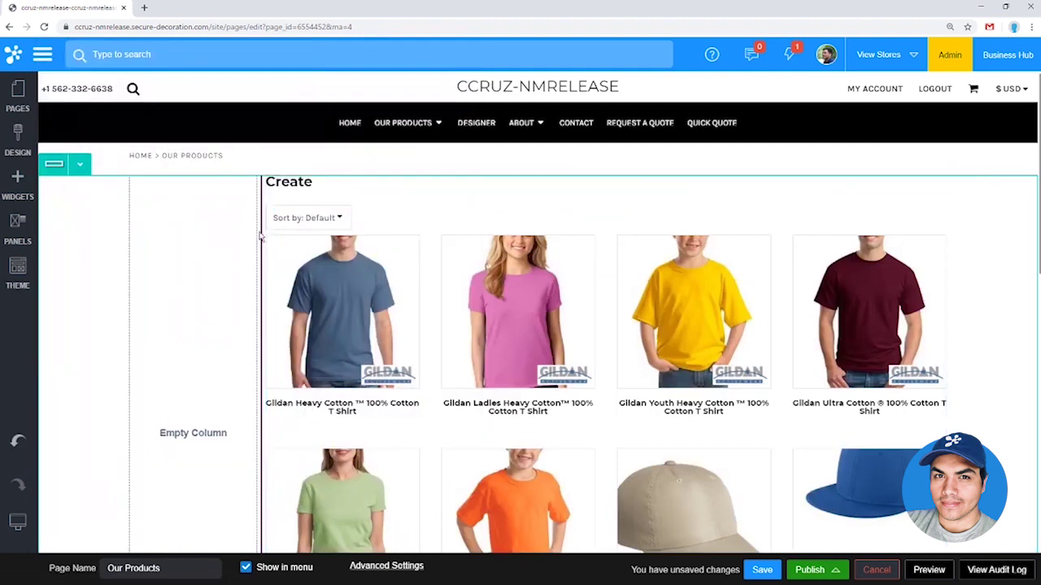
pyautogui.moveTo(261, 235)
pyautogui.mouseDown()
pyautogui.moveTo(274, 239)
pyautogui.moveTo(252, 240)
pyautogui.mouseUp()
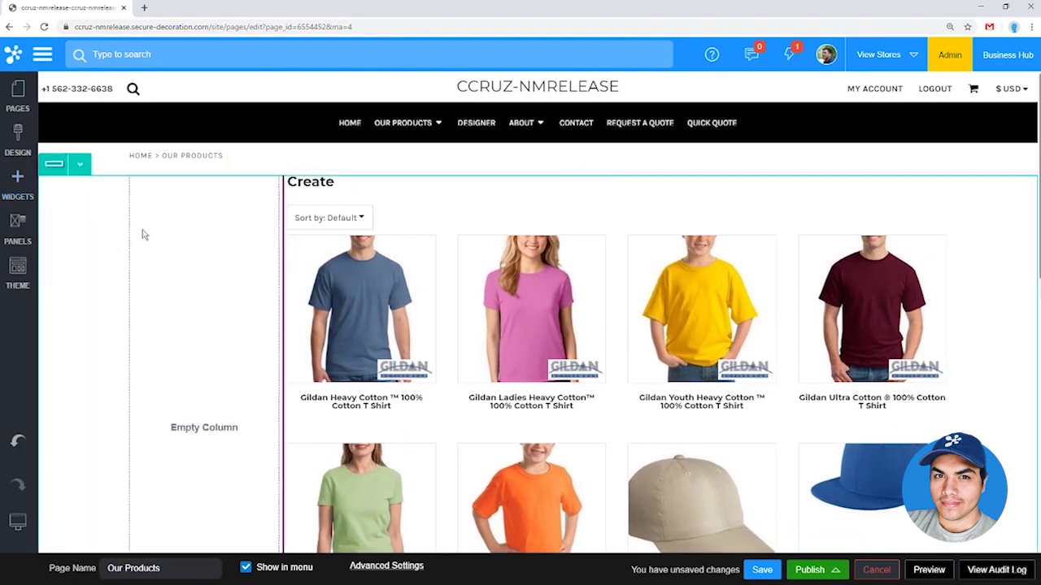
# Place a Blank Product Categories widget into the empty left column and confirm its settings.
pyautogui.click(26, 192)
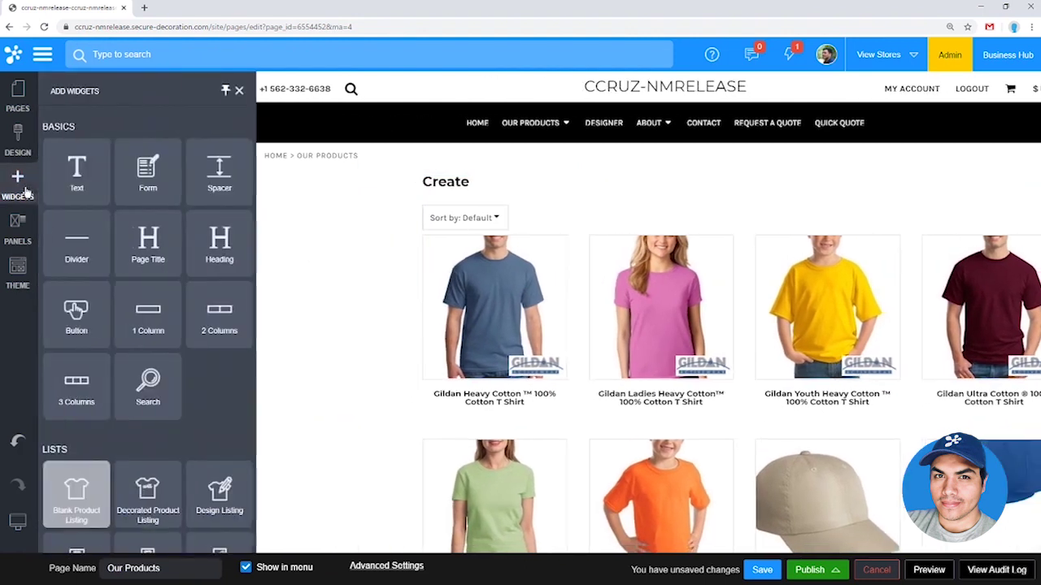
pyautogui.scroll(-2, 146, 366)
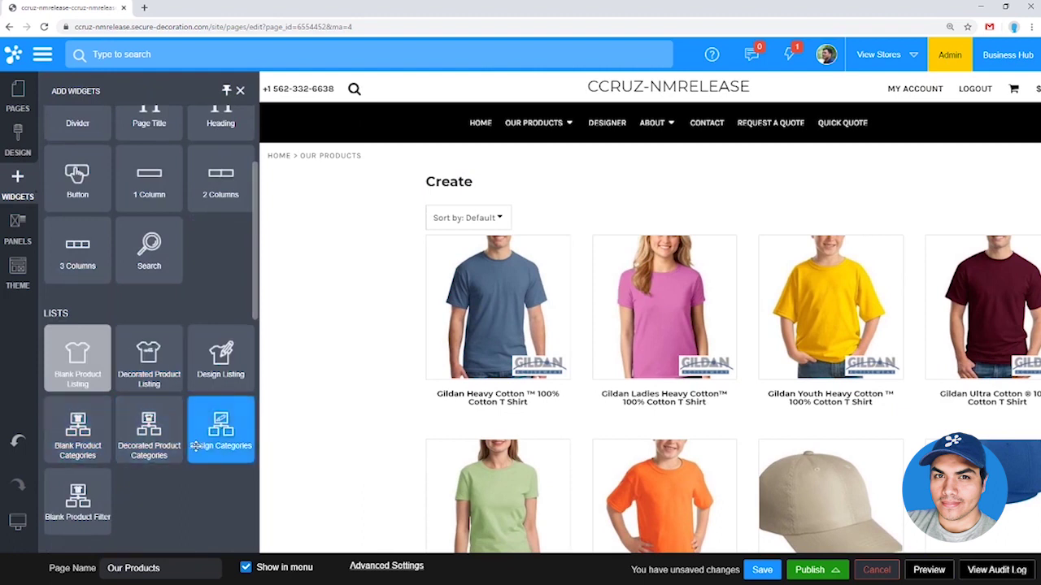
pyautogui.moveTo(96, 446); pyautogui.dragTo(225, 418)
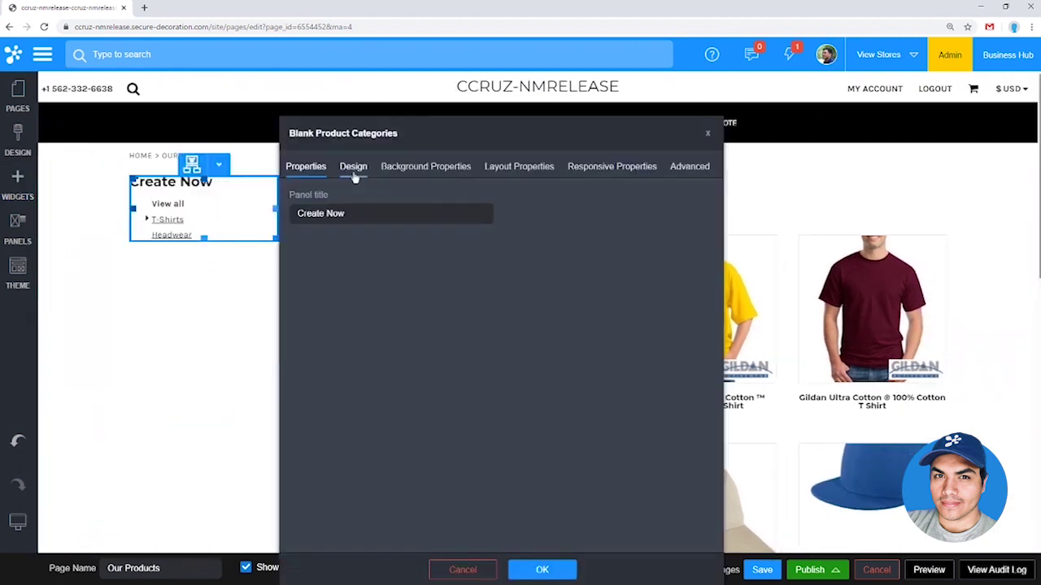
pyautogui.click(541, 569)
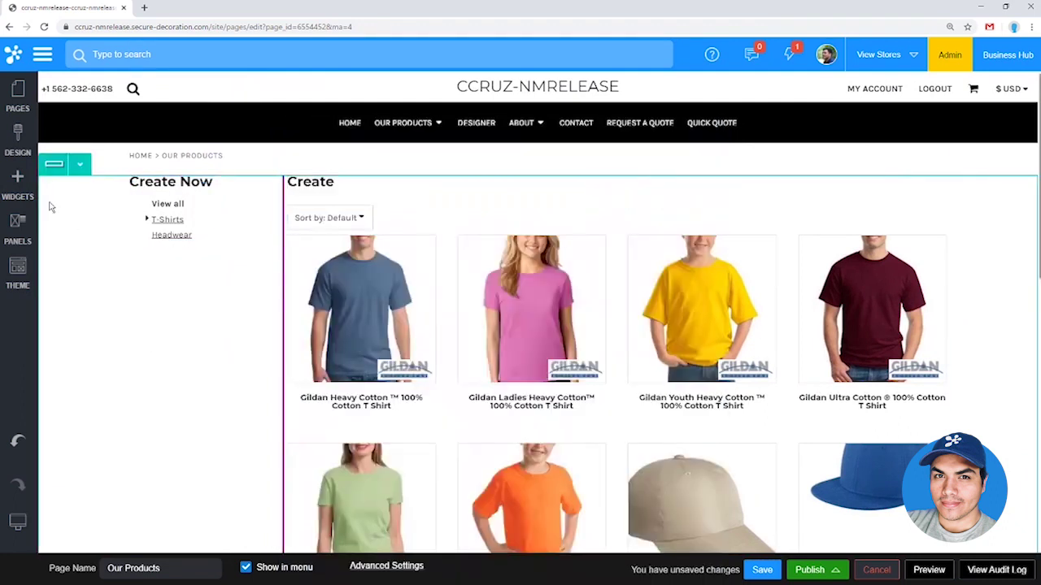
# Drag a Blank Product Filter widget into the left column beneath it and confirm.
pyautogui.click(19, 185)
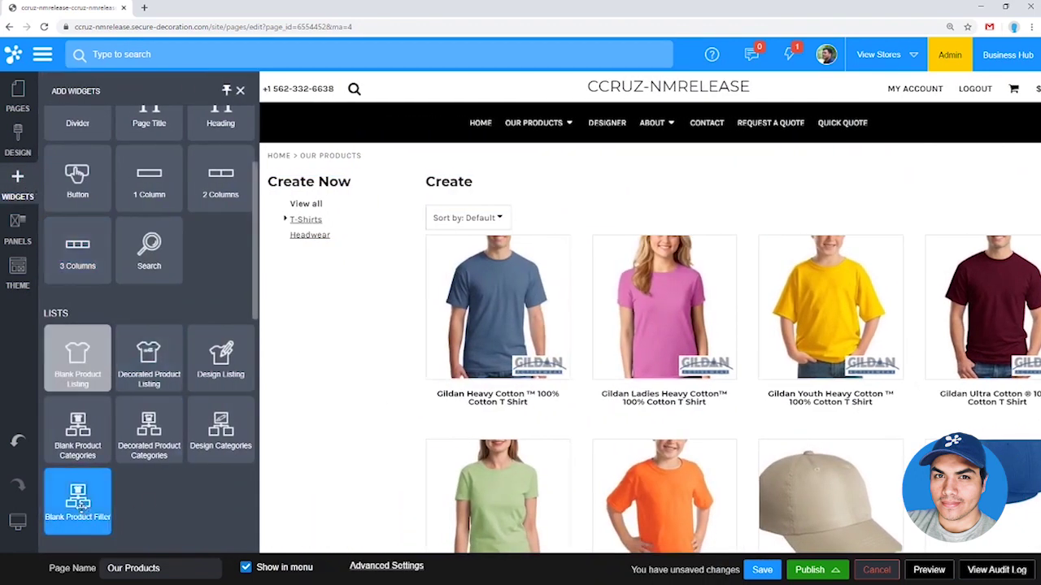
pyautogui.moveTo(142, 492); pyautogui.dragTo(171, 297)
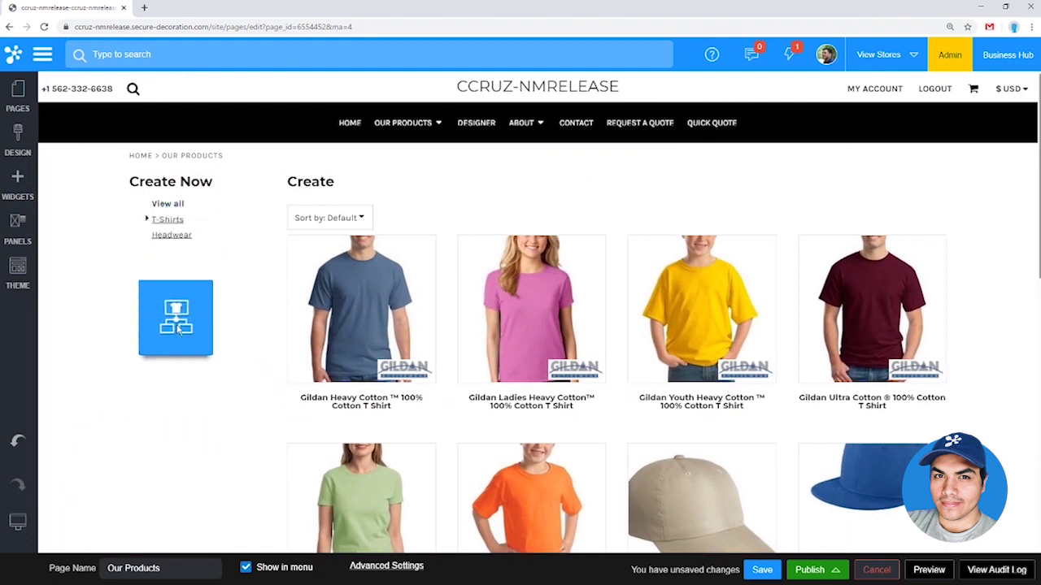
pyautogui.moveTo(178, 327); pyautogui.dragTo(194, 253)
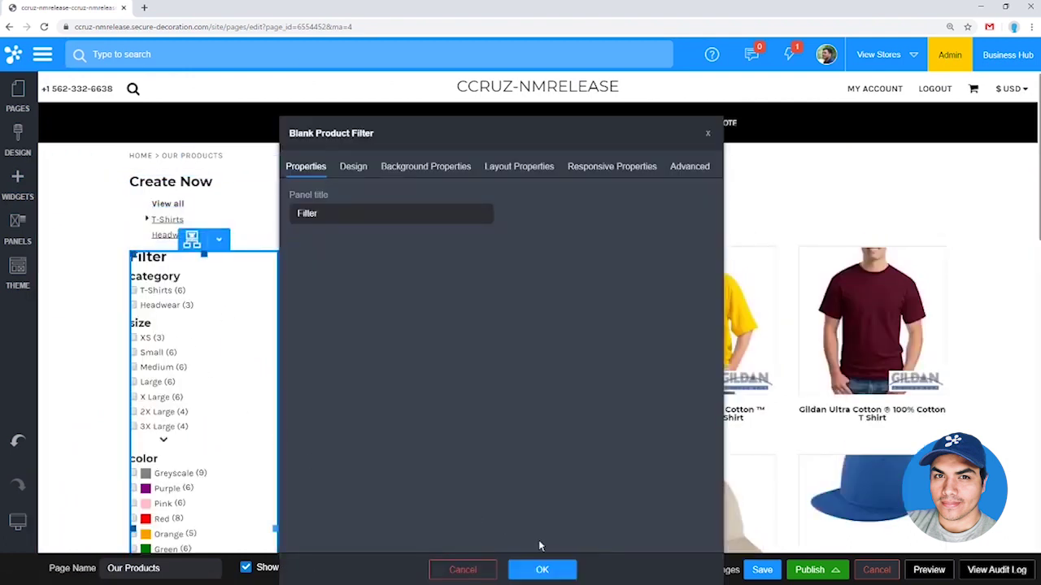
pyautogui.click(542, 569)
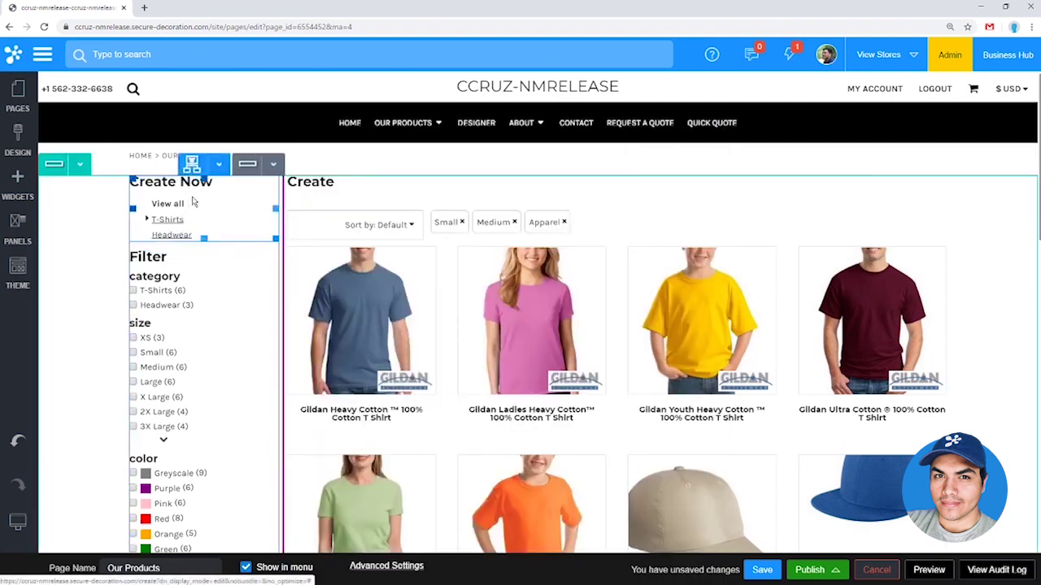
# Delete the Create Now category list widget, leaving only the Filter panel in the column.
pyautogui.click(218, 164)
pyautogui.click(221, 306)
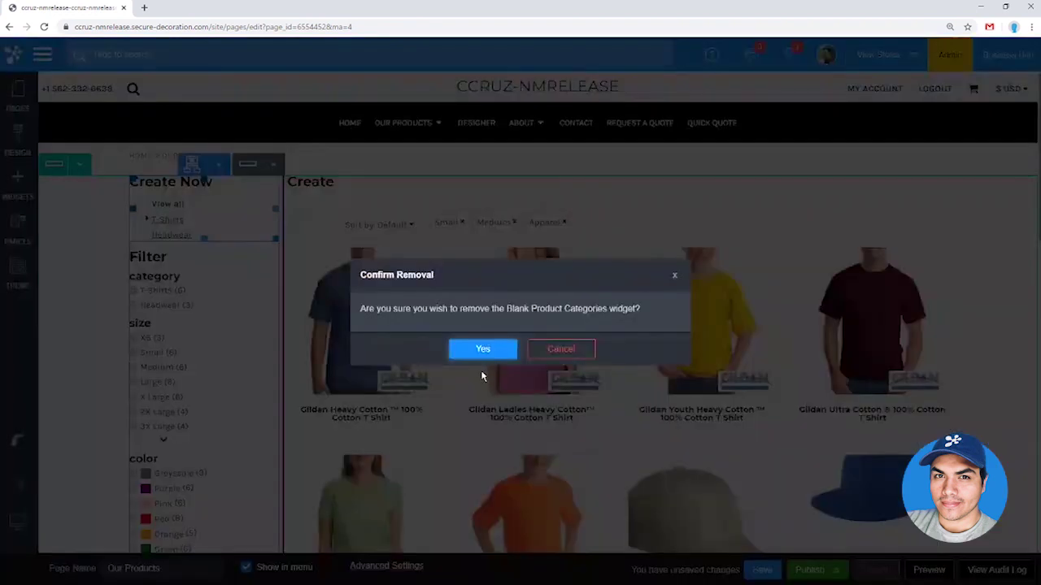
pyautogui.click(482, 349)
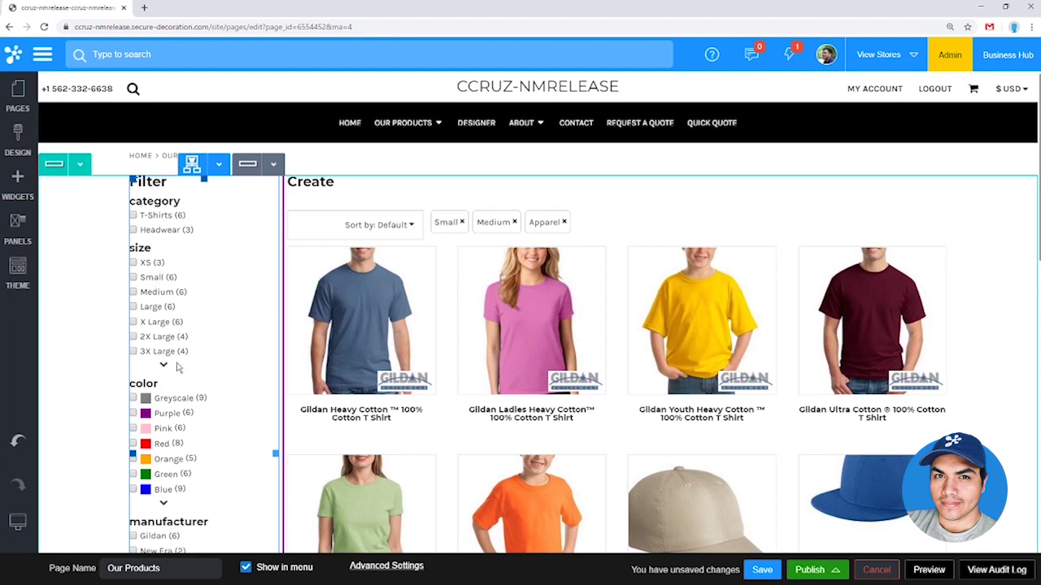
pyautogui.scroll(-3, 180, 391)
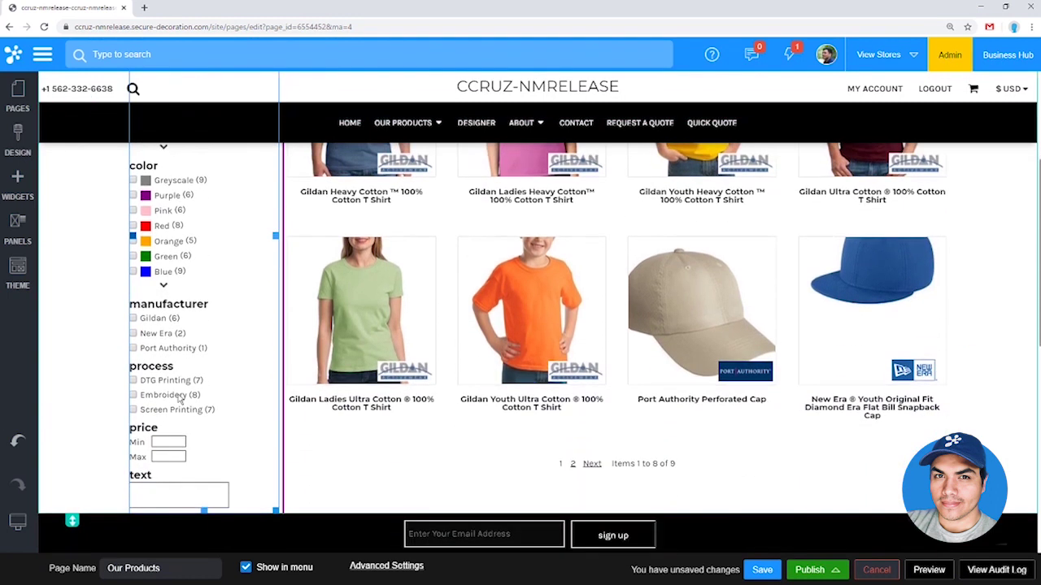
pyautogui.scroll(3, 181, 398)
# Set Show Text Search and Show Prices to Don't Show in the filter's design settings.
pyautogui.doubleClick(182, 402)
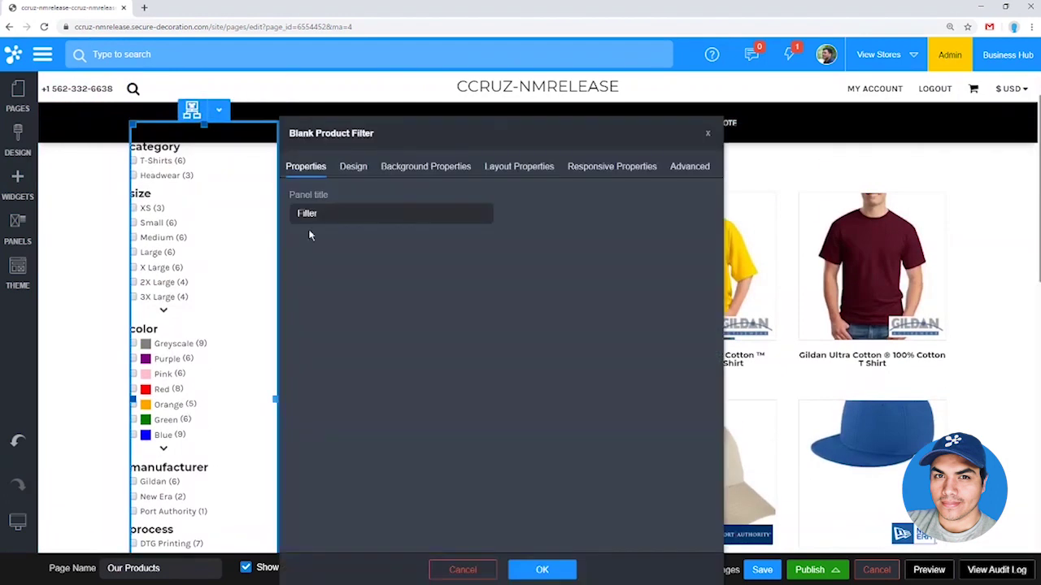
pyautogui.click(353, 172)
pyautogui.scroll(-2, 388, 443)
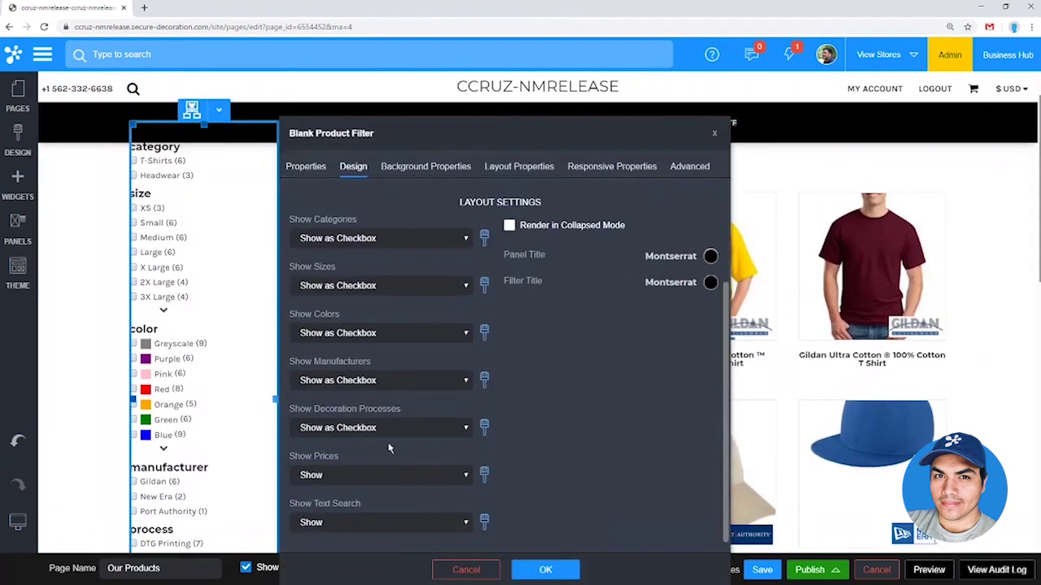
pyautogui.scroll(-2, 192, 460)
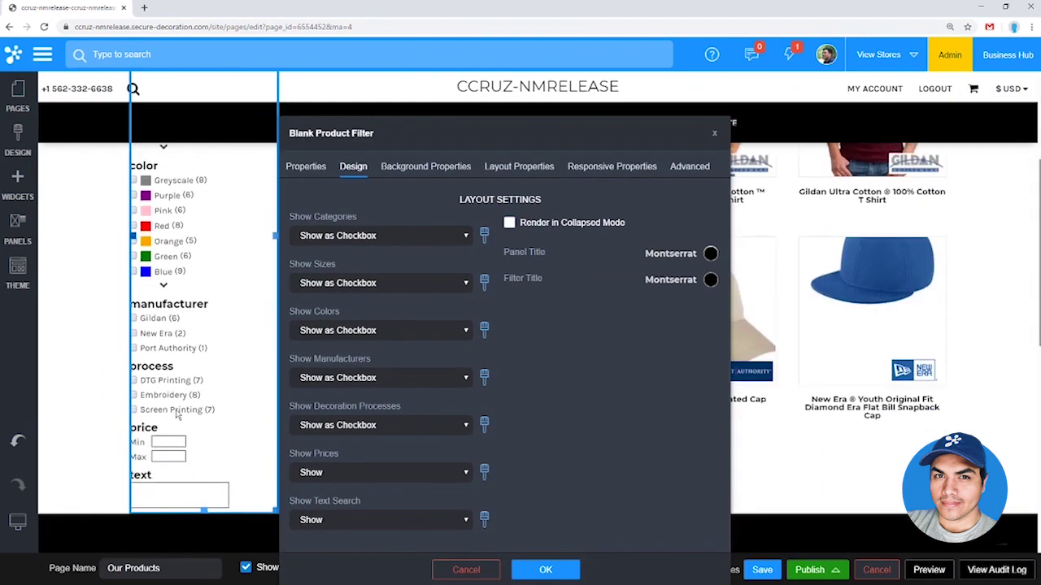
pyautogui.click(360, 524)
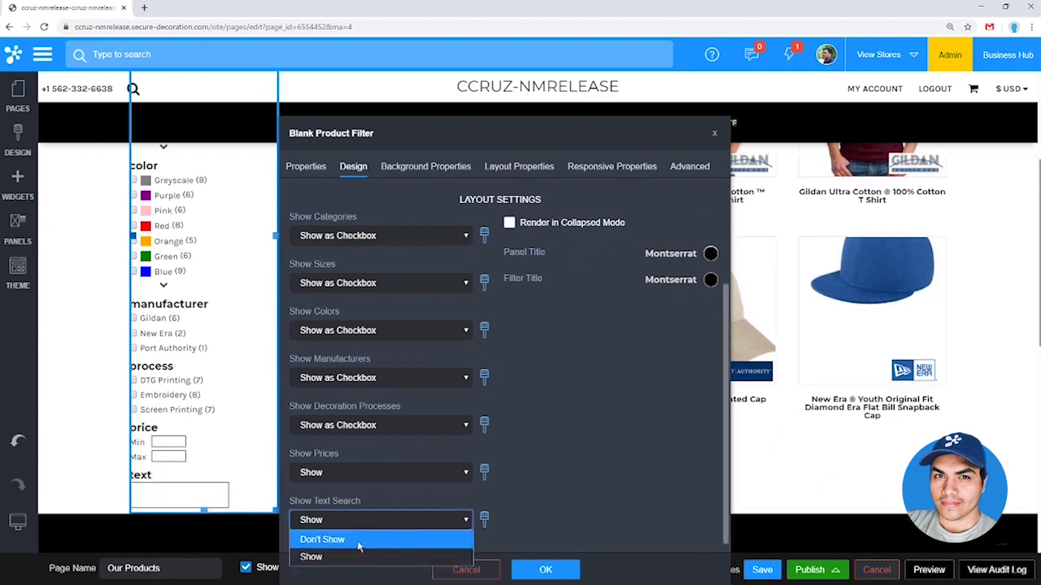
pyautogui.click(358, 540)
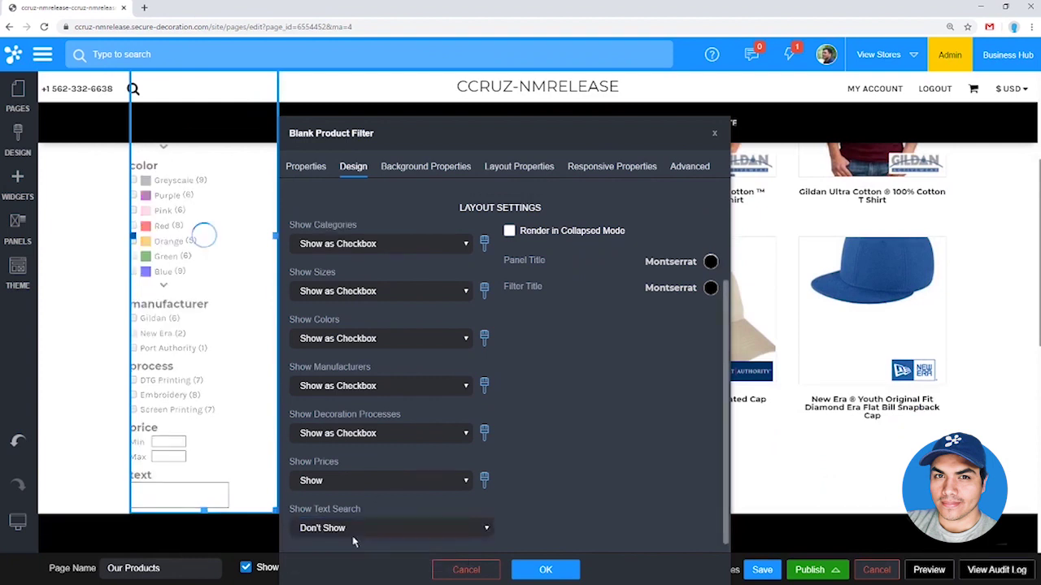
pyautogui.click(340, 480)
pyautogui.click(340, 496)
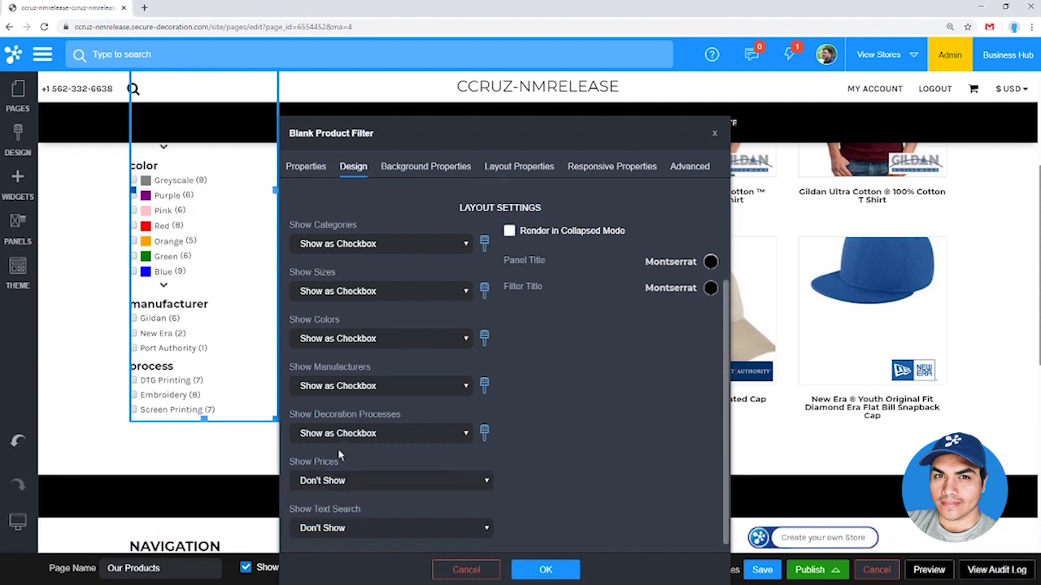
# Retitle the filter's Manufacturers section to 'brand', apply the changes and save the Our Products page.
pyautogui.scroll(2, 341, 451)
pyautogui.scroll(-2, 343, 455)
pyautogui.click(483, 386)
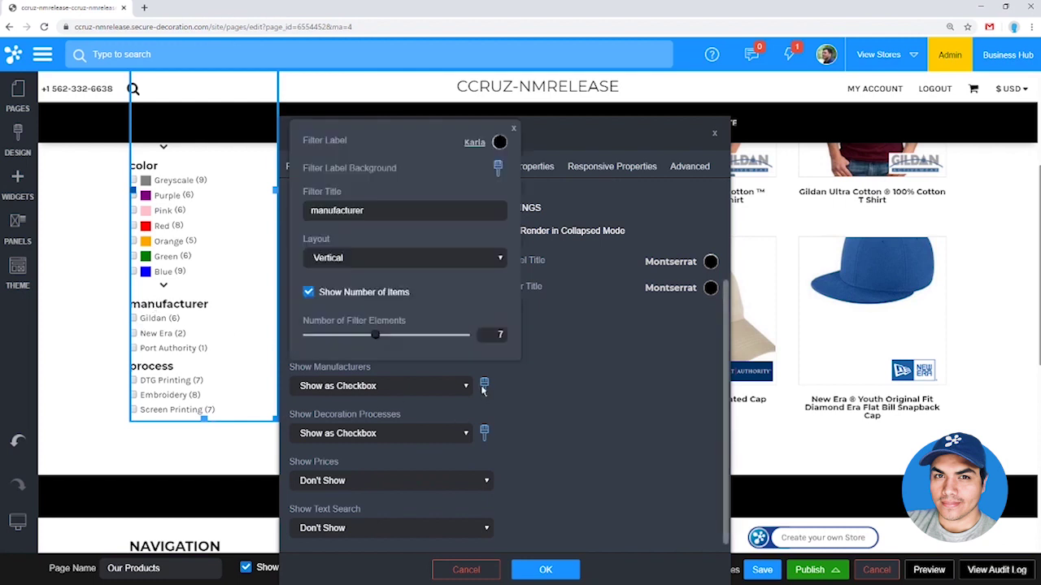
pyautogui.doubleClick(381, 209)
pyautogui.write('brand')
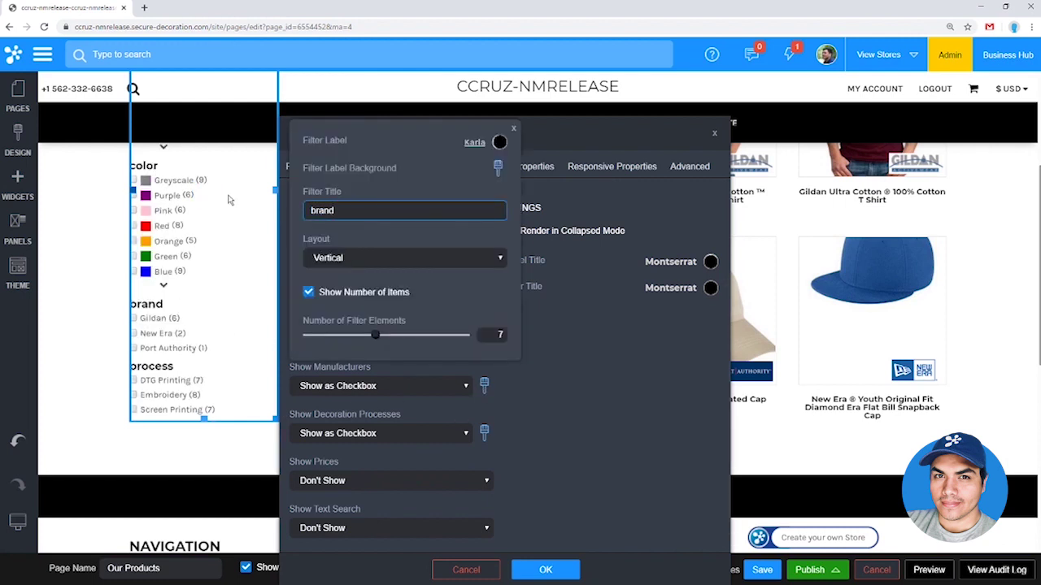
pyautogui.click(559, 385)
pyautogui.click(545, 569)
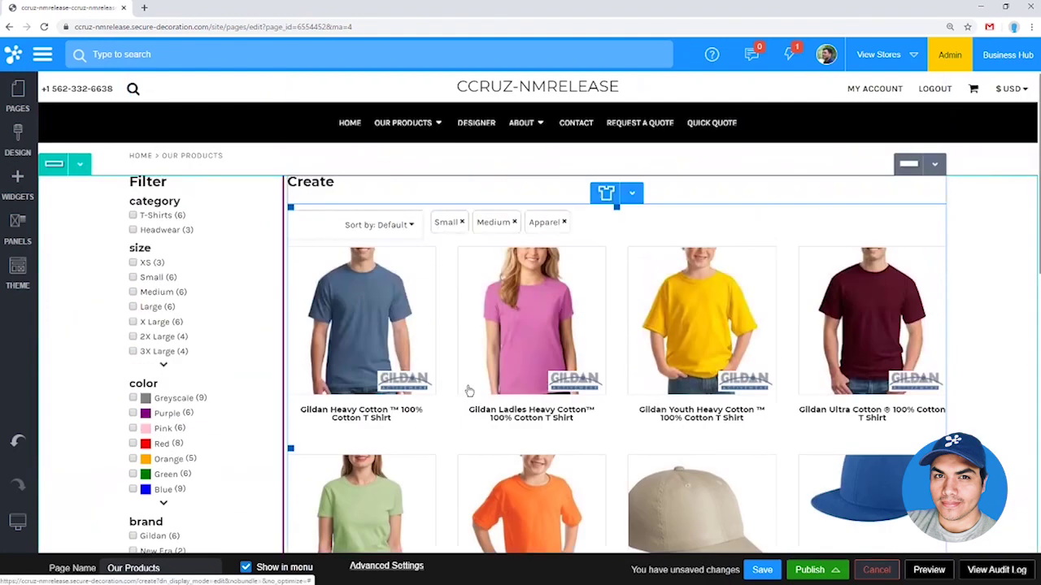
pyautogui.click(762, 569)
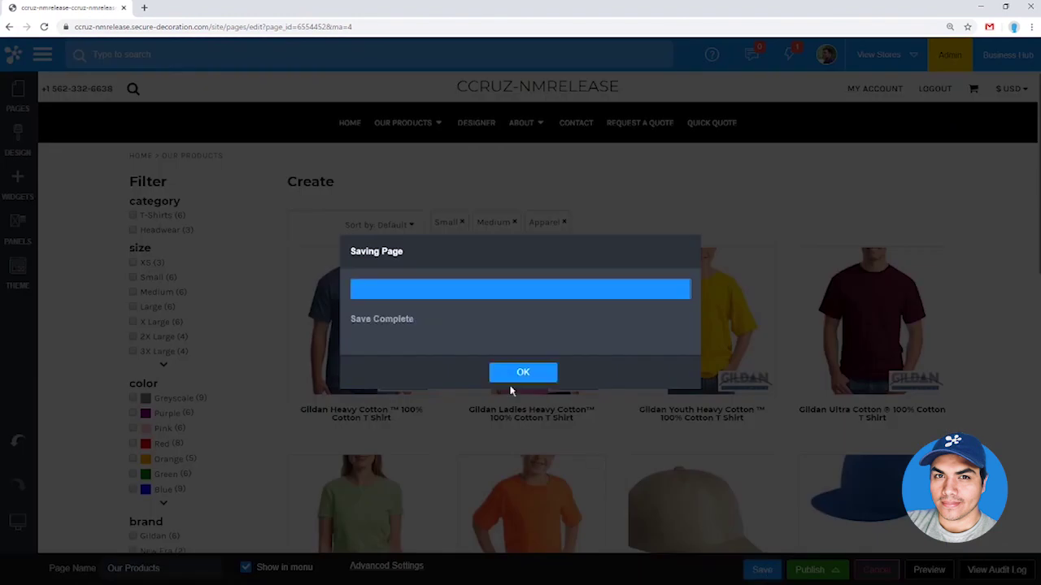
pyautogui.click(514, 377)
# Remove the Designer page from the site menu and save it.
pyautogui.click(23, 99)
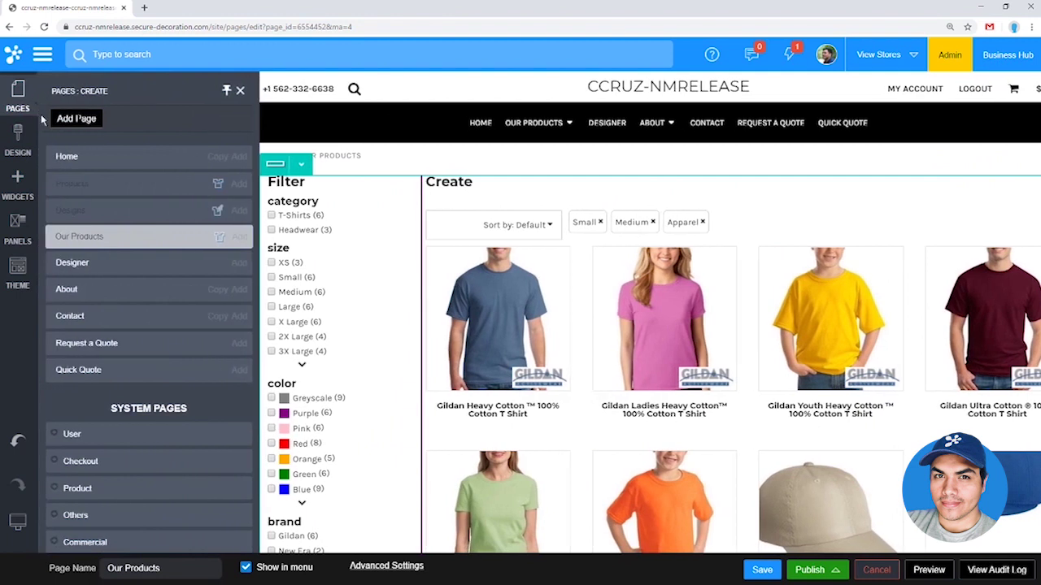
pyautogui.click(70, 263)
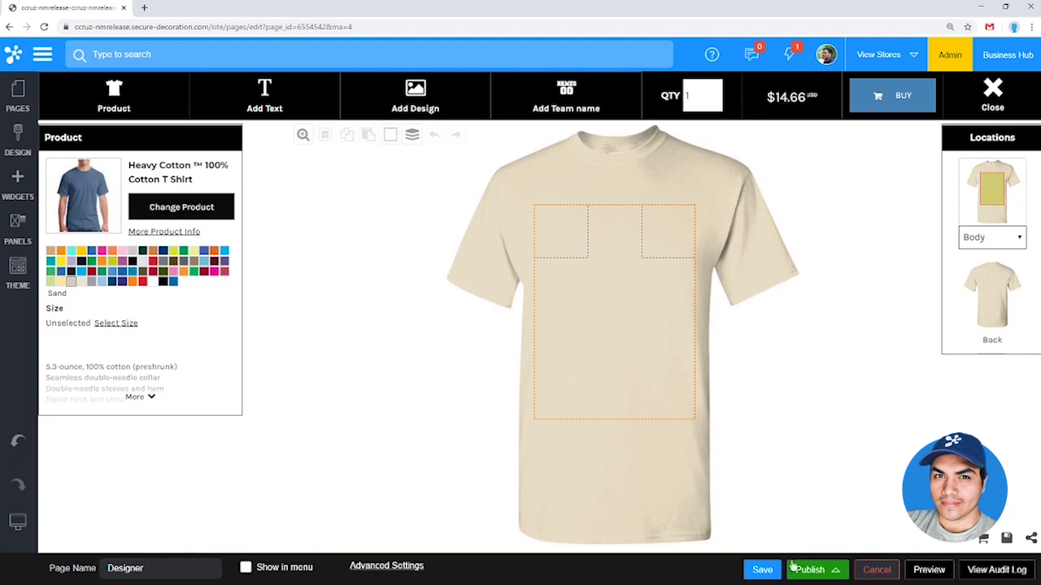
pyautogui.click(763, 571)
pyautogui.click(529, 374)
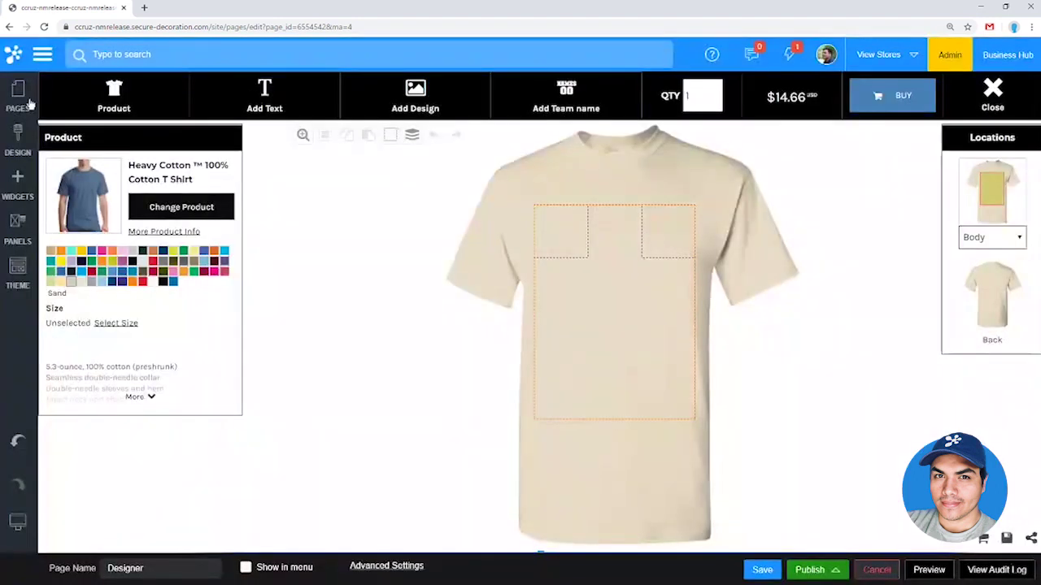
# Bring up the About page in the page editor.
pyautogui.click(18, 103)
pyautogui.click(67, 291)
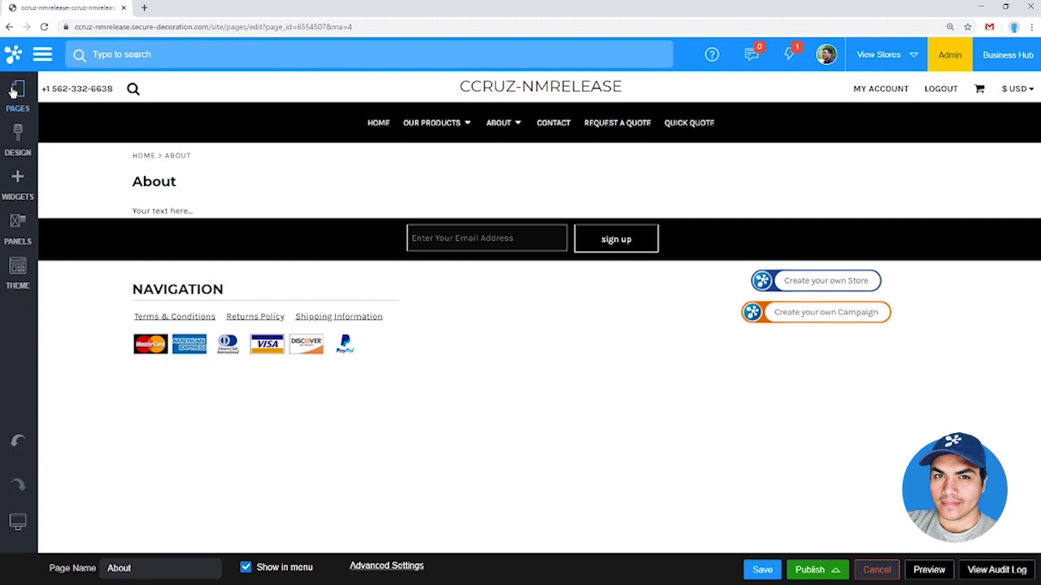
pyautogui.click(14, 91)
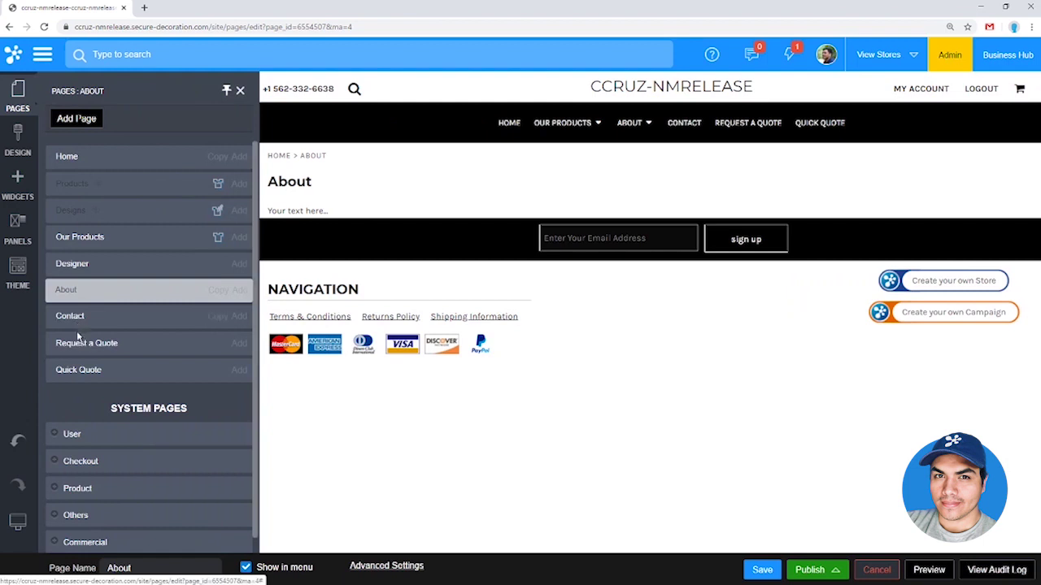
# Set the Request a Quote page status to Off and save it.
pyautogui.click(87, 343)
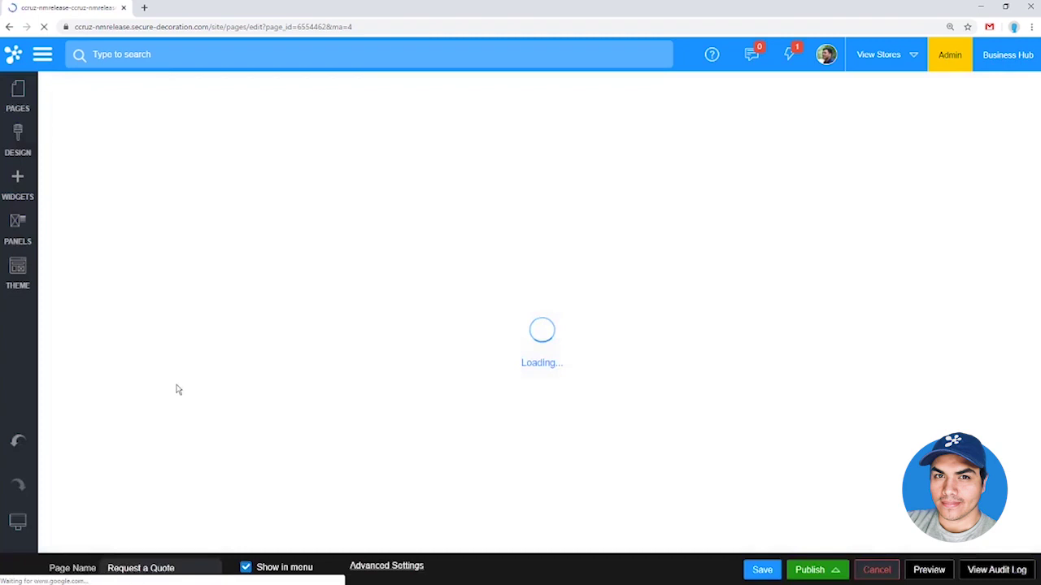
pyautogui.click(385, 567)
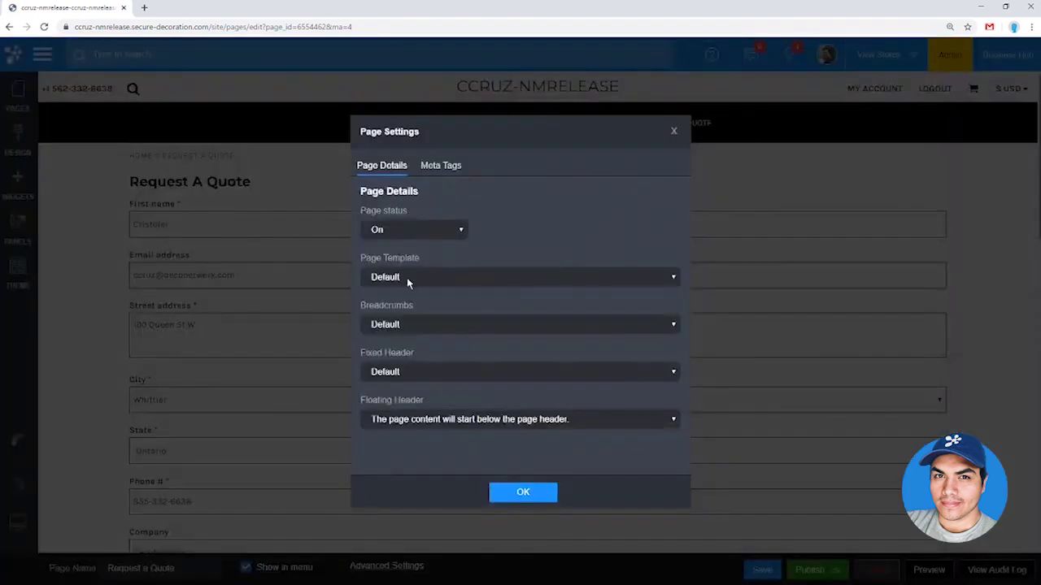
pyautogui.click(402, 229)
pyautogui.click(411, 267)
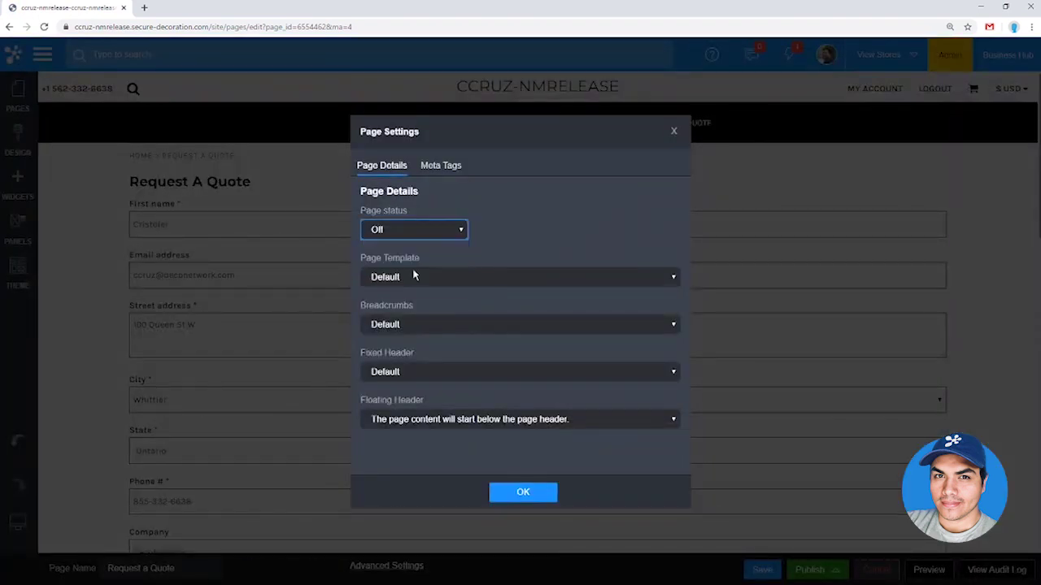
pyautogui.click(521, 491)
pyautogui.click(761, 569)
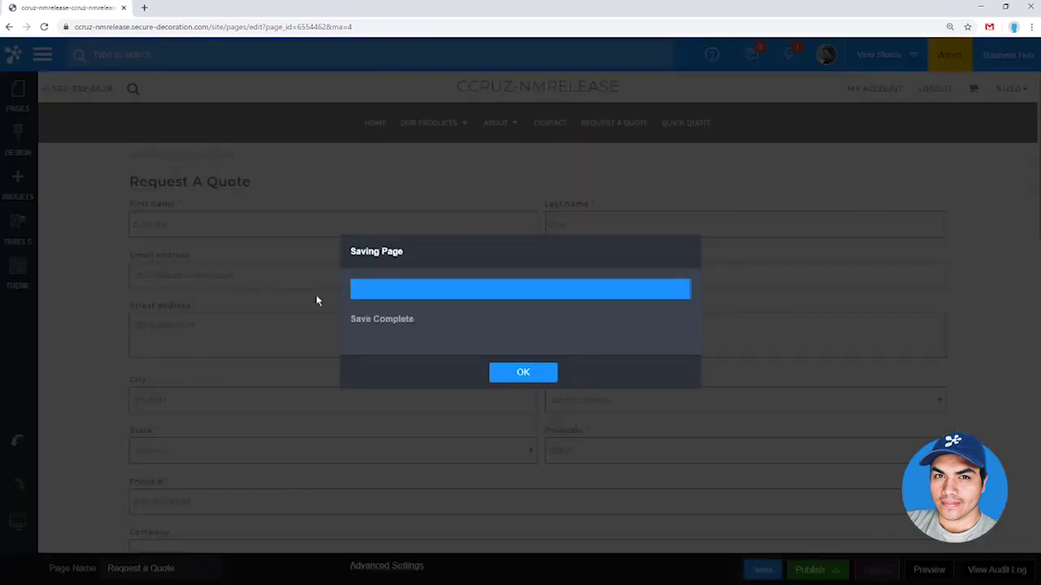
pyautogui.click(550, 377)
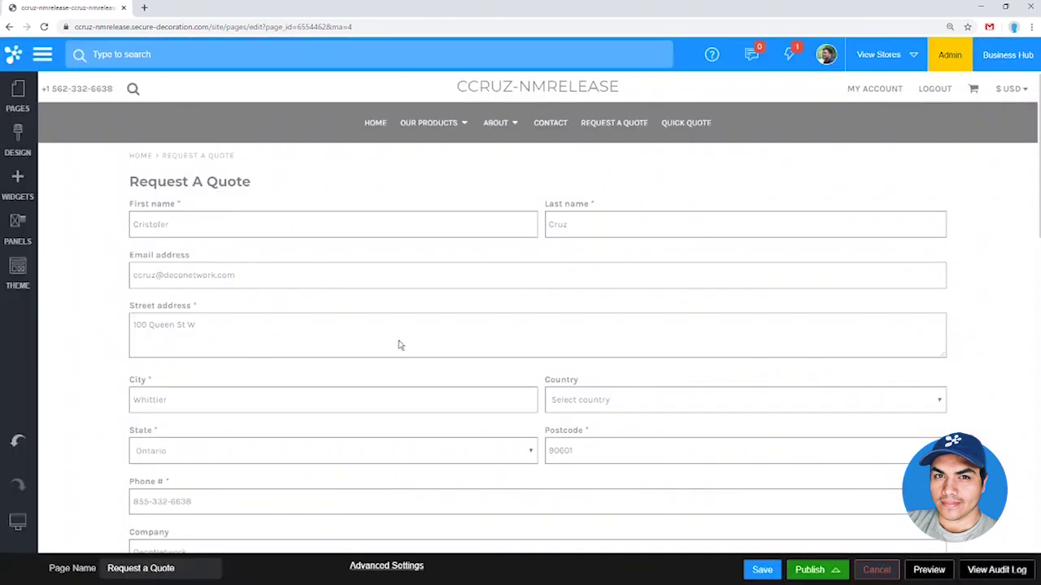
# Set the Quick Quote page status to Off and save it.
pyautogui.click(18, 96)
pyautogui.click(74, 374)
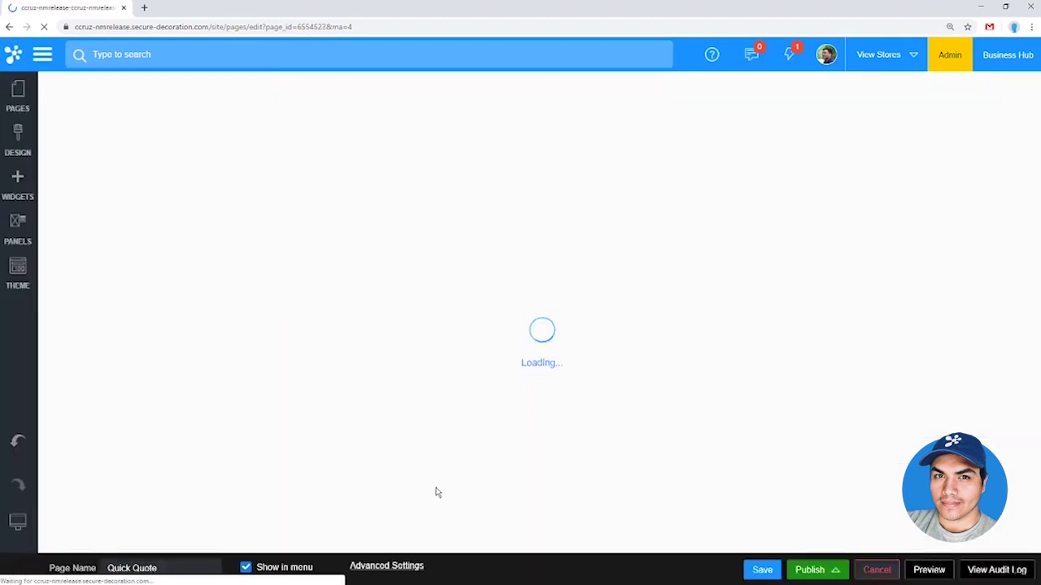
pyautogui.click(386, 566)
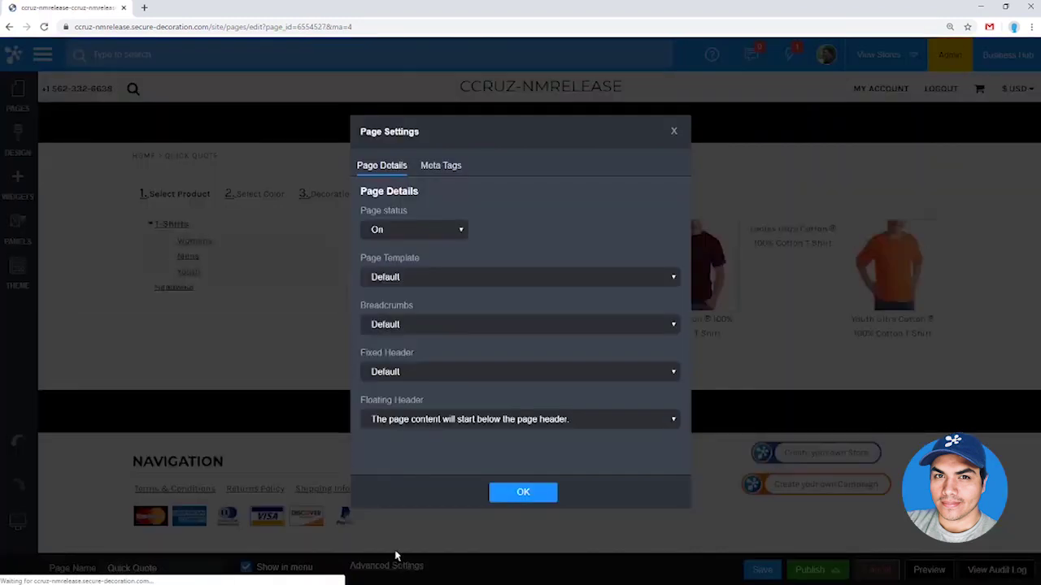
pyautogui.click(400, 232)
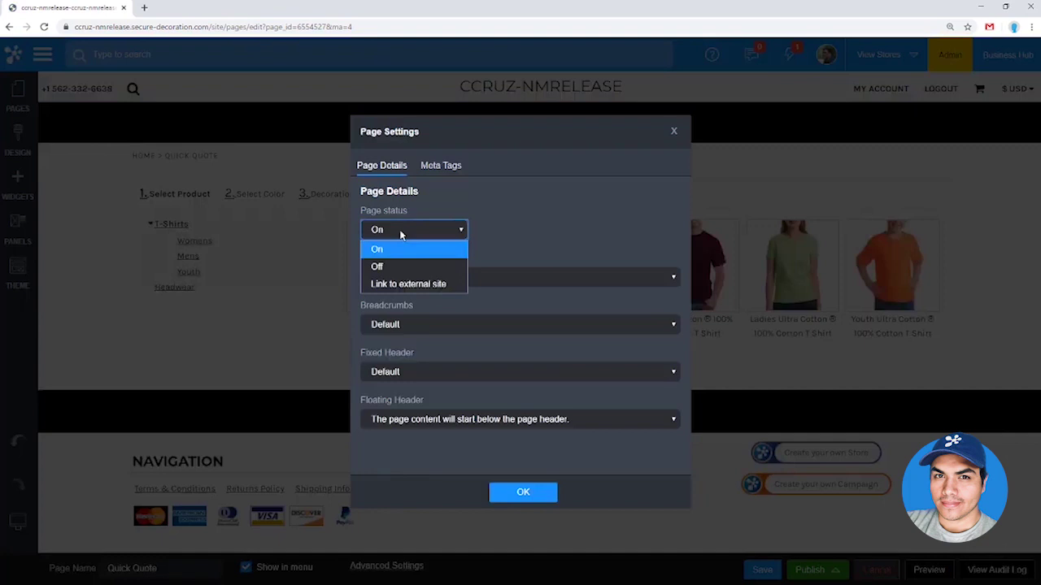
pyautogui.click(385, 268)
pyautogui.click(529, 496)
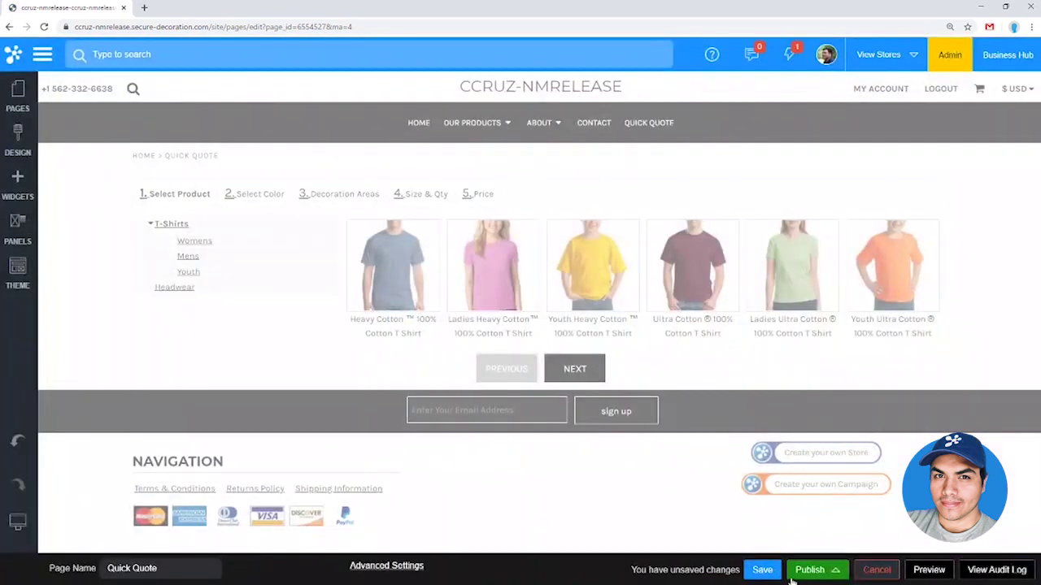
pyautogui.click(764, 570)
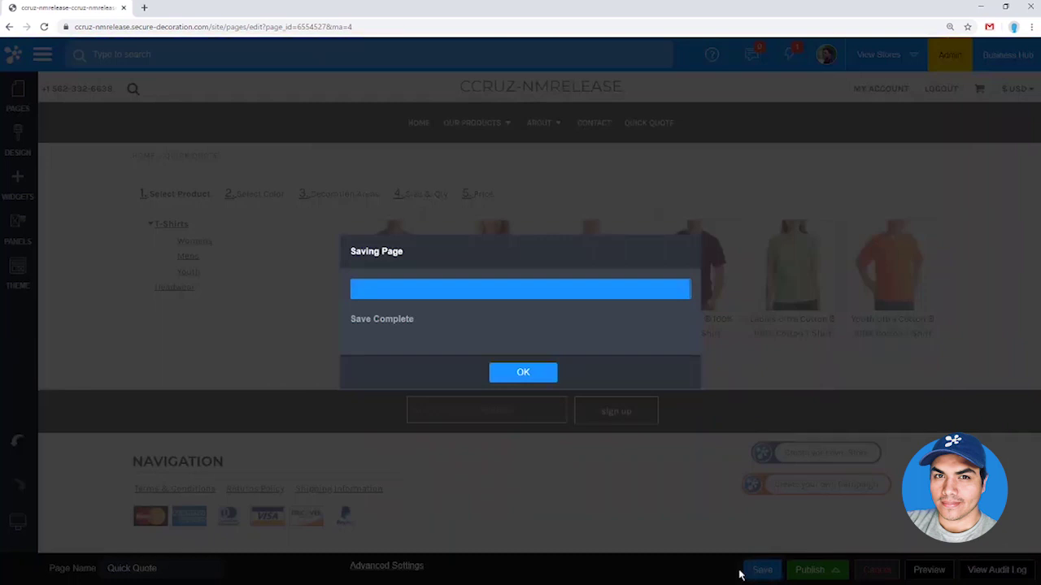
pyautogui.click(523, 372)
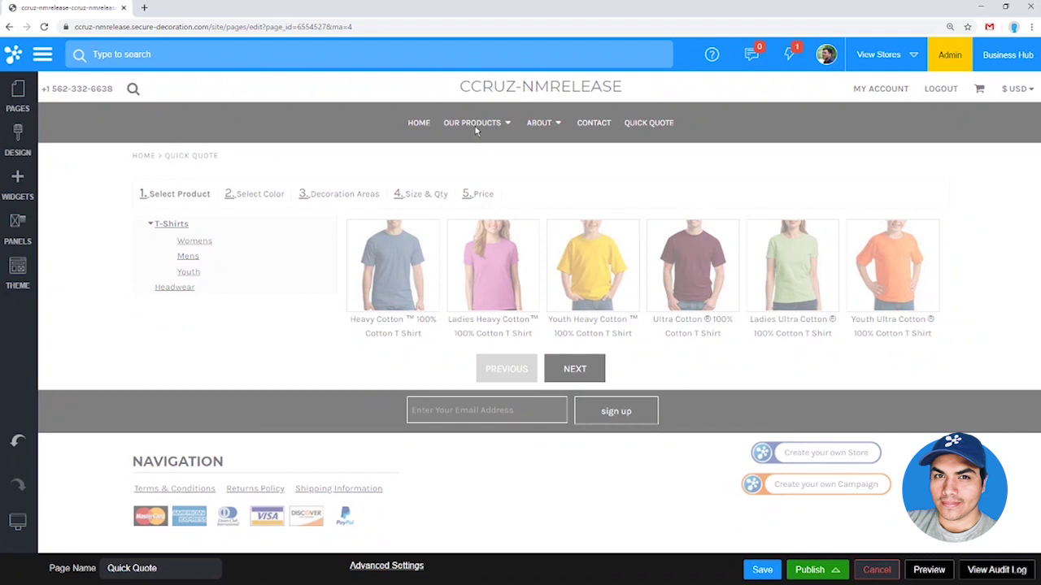
# Open the Home page and delete the T-Shirts/Headwear category row.
pyautogui.click(20, 96)
pyautogui.click(68, 158)
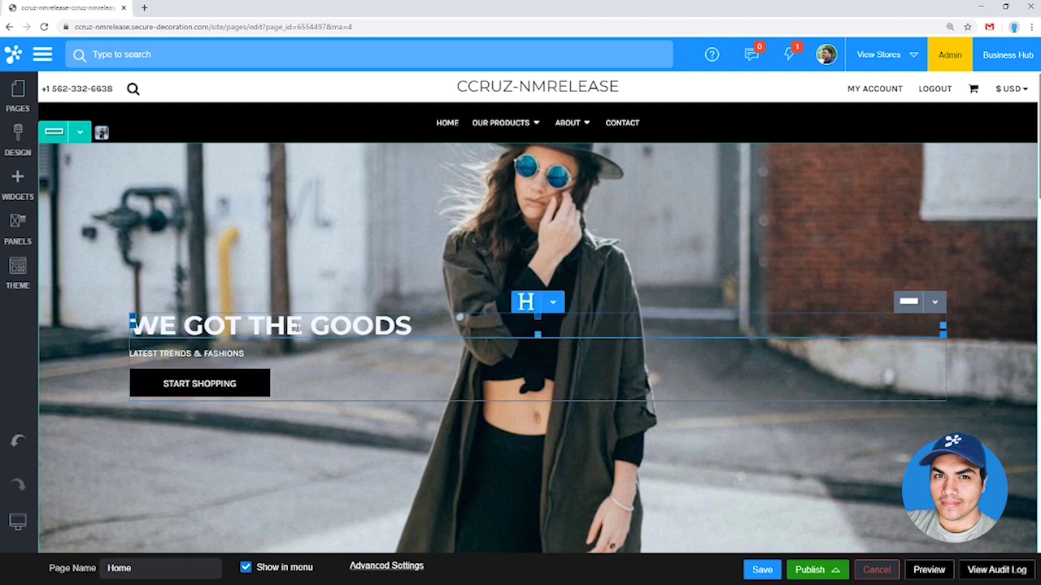
pyautogui.scroll(-4, 276, 357)
pyautogui.click(81, 241)
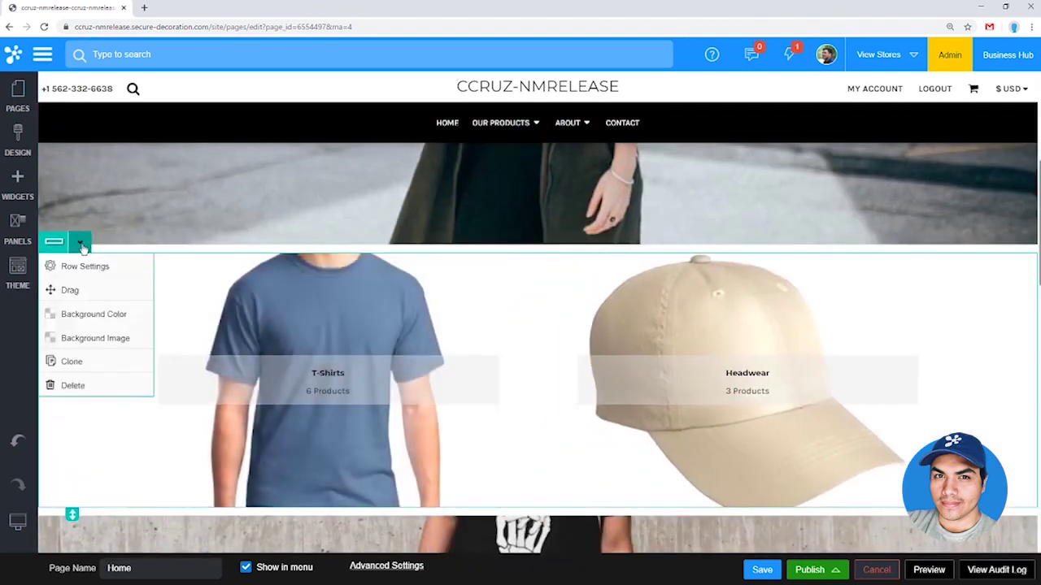
pyautogui.click(87, 387)
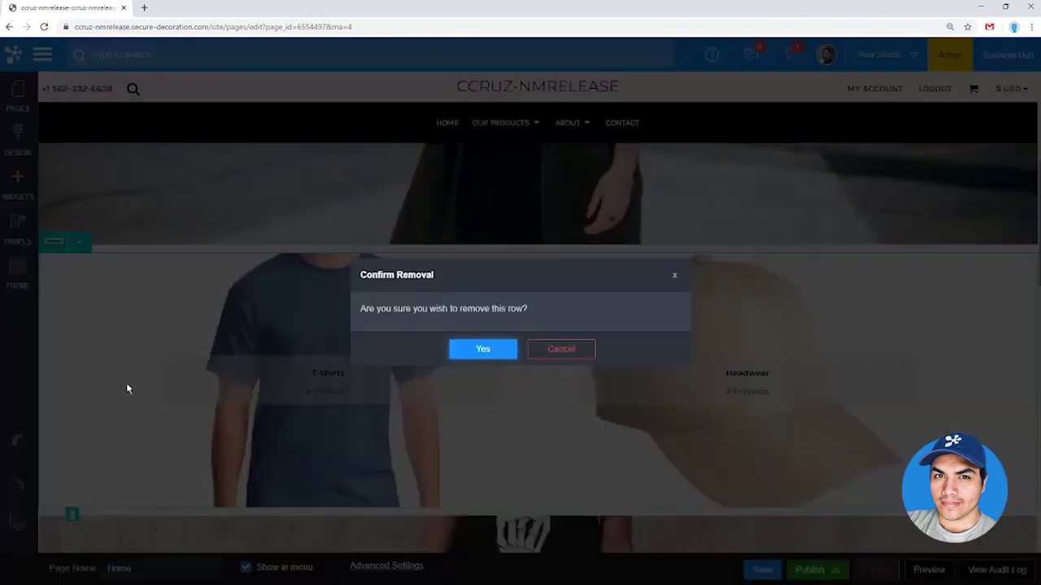
pyautogui.click(485, 350)
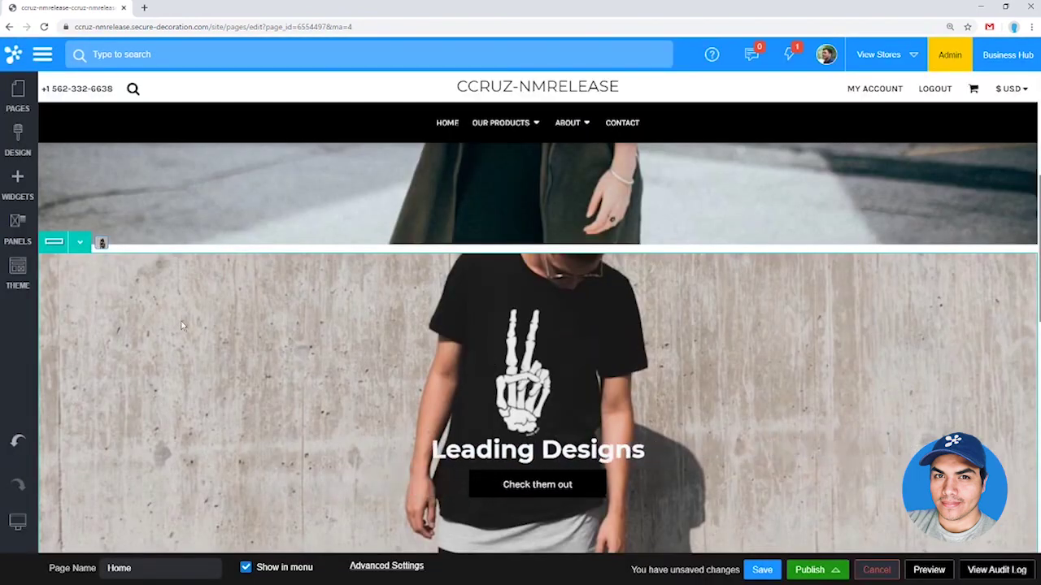
# Delete the Leading Designs row from the Home page.
pyautogui.click(80, 241)
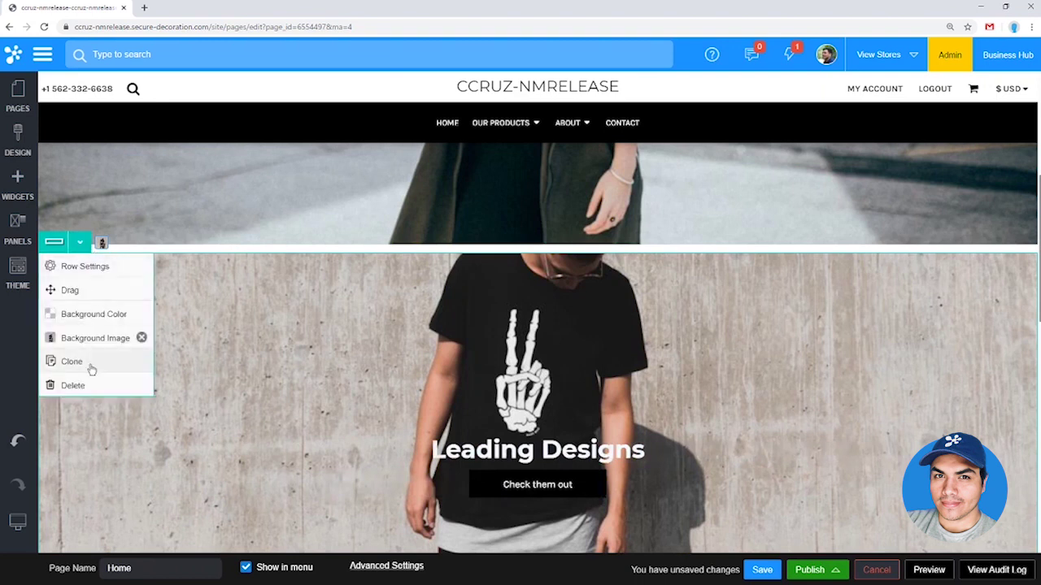
pyautogui.click(92, 387)
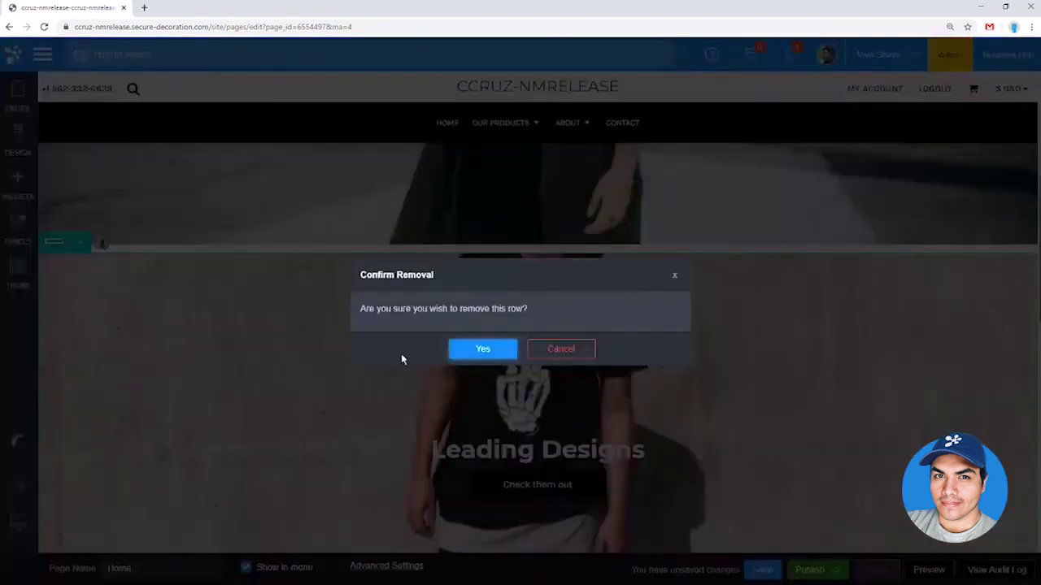
pyautogui.click(474, 358)
pyautogui.scroll(4, 469, 366)
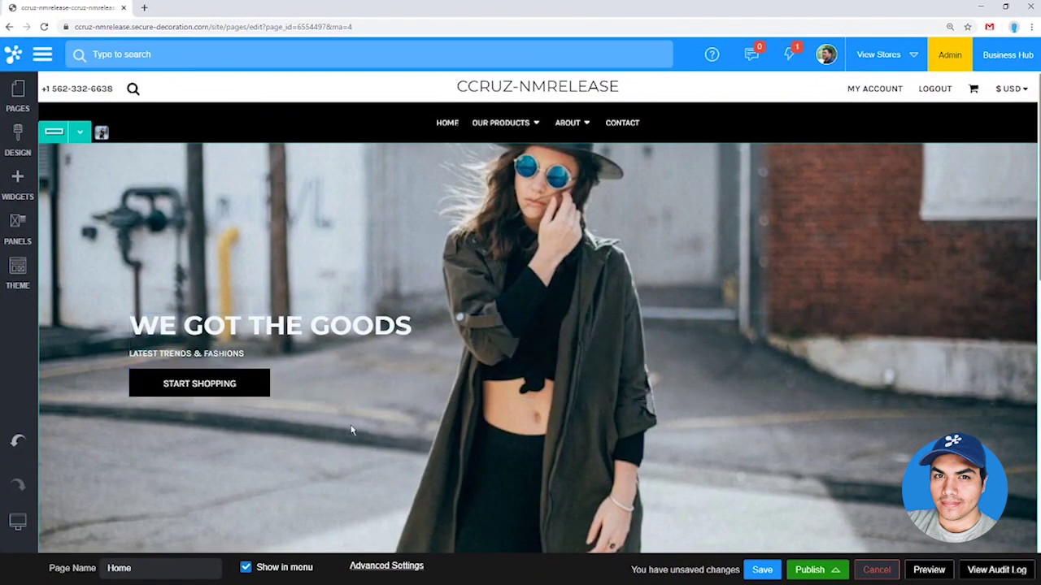
# Set Product Colors and Product Prices to Don't Show in the Latest Products widget's design options.
pyautogui.scroll(-3, 353, 431)
pyautogui.scroll(-2, 352, 430)
pyautogui.scroll(-2, 383, 423)
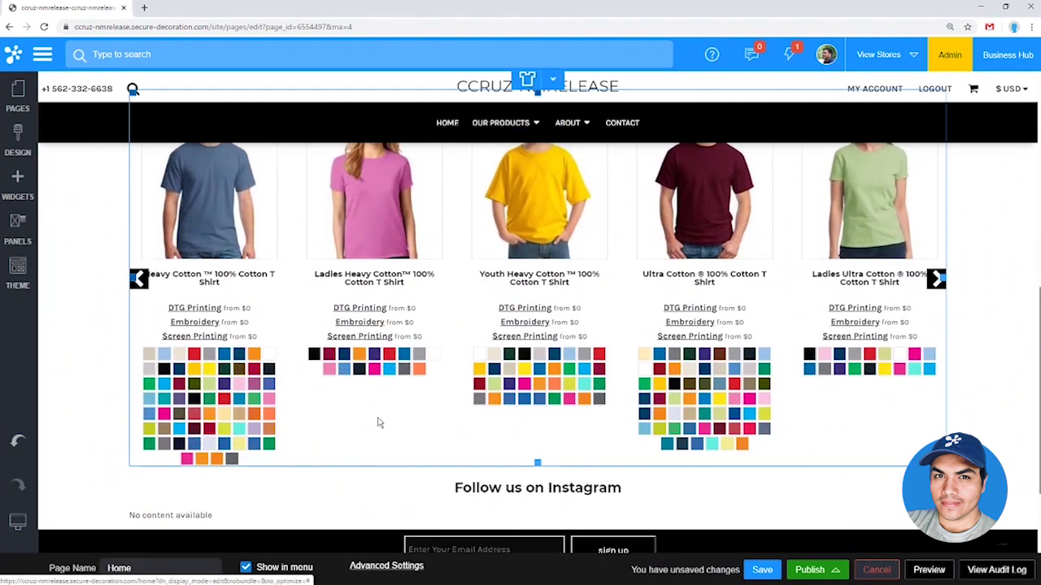
pyautogui.scroll(1, 387, 418)
pyautogui.doubleClick(457, 352)
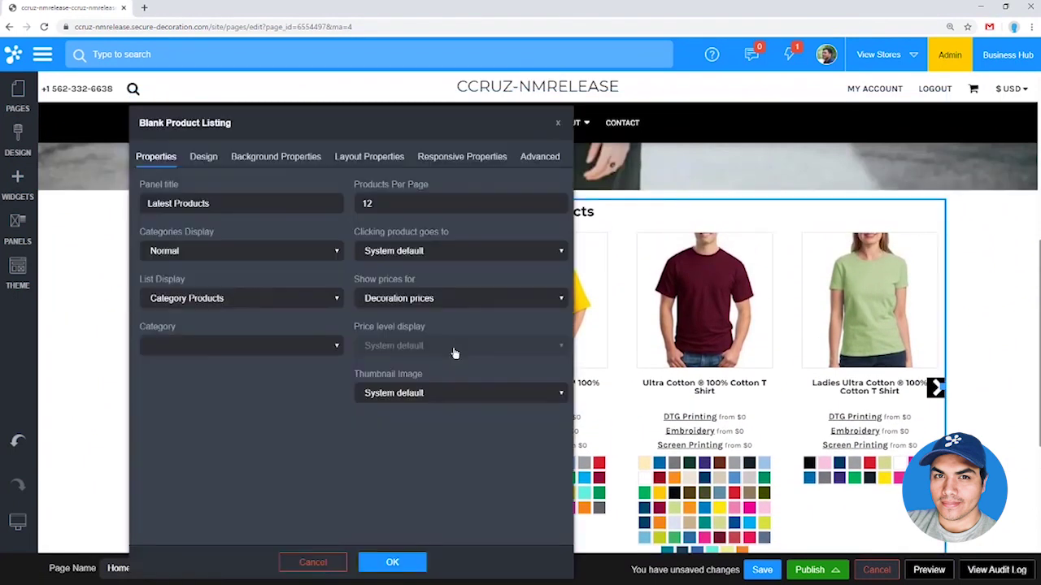
pyautogui.click(205, 162)
pyautogui.scroll(-5, 390, 402)
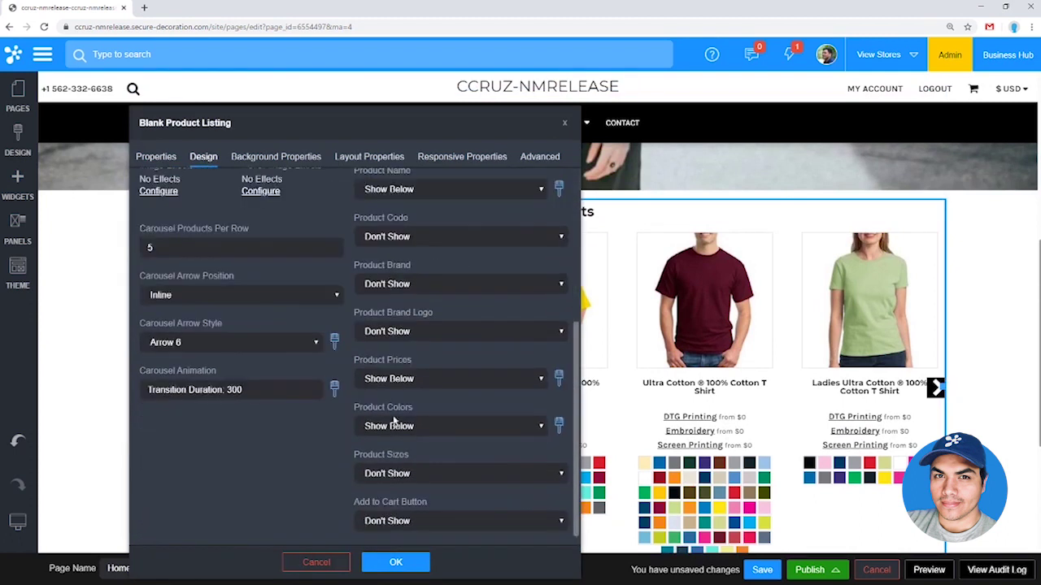
pyautogui.click(405, 429)
pyautogui.click(398, 447)
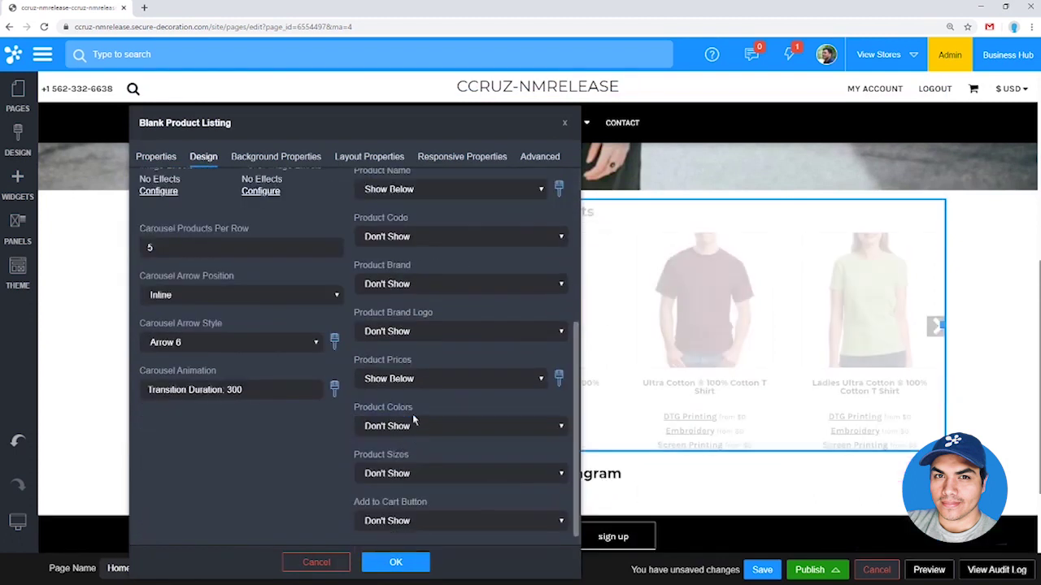
pyautogui.click(417, 380)
pyautogui.click(419, 402)
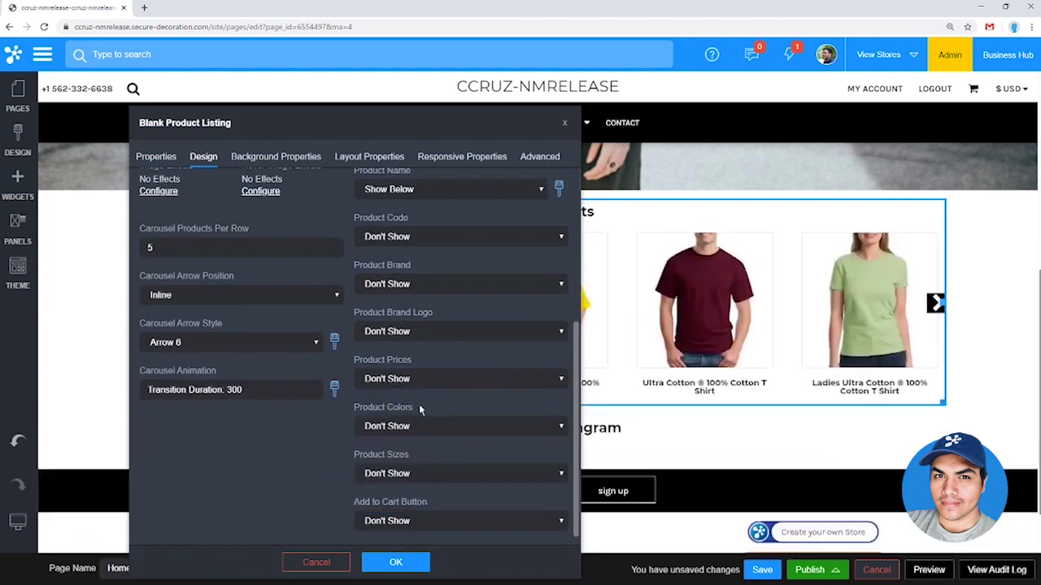
pyautogui.click(398, 563)
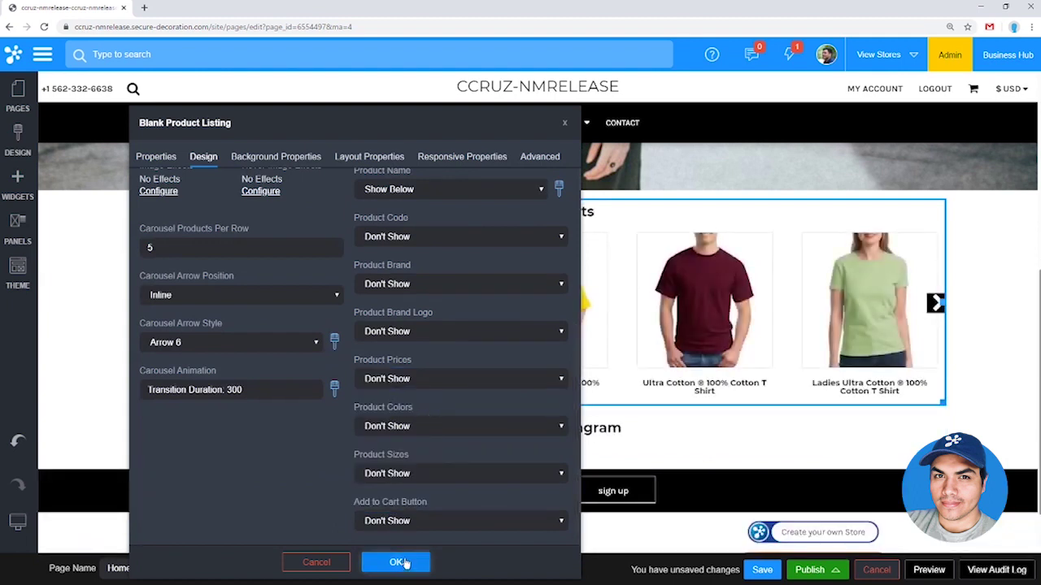
pyautogui.scroll(-1, 541, 363)
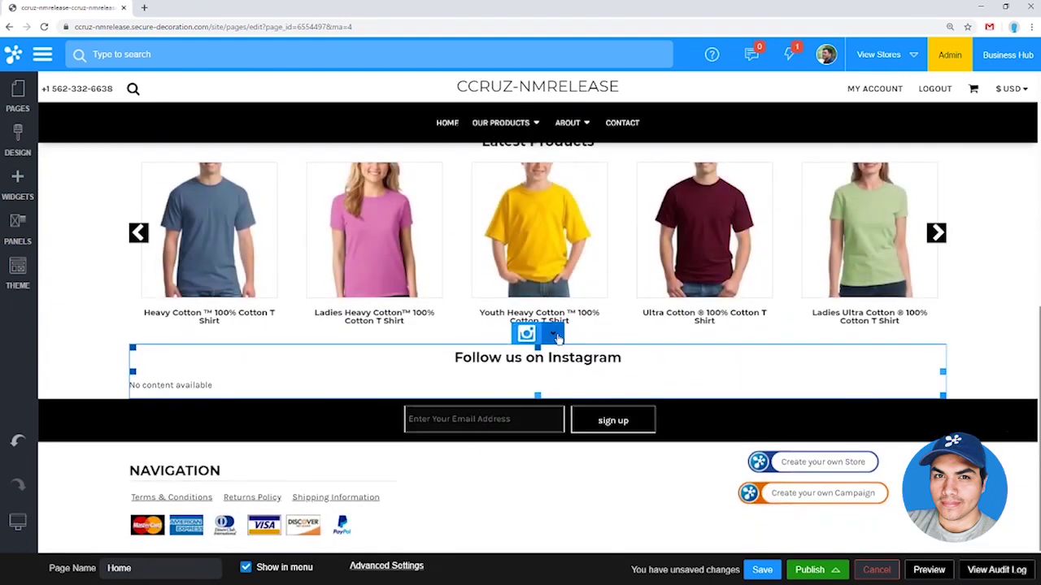
# Delete the Instagram gallery 'Follow us' section from the Home page.
pyautogui.click(553, 333)
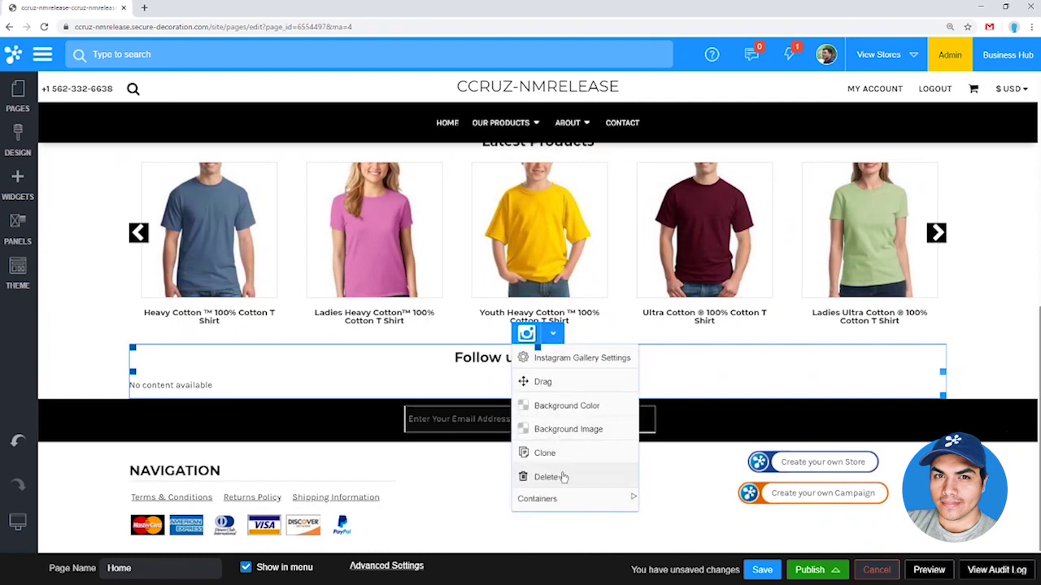
pyautogui.click(564, 478)
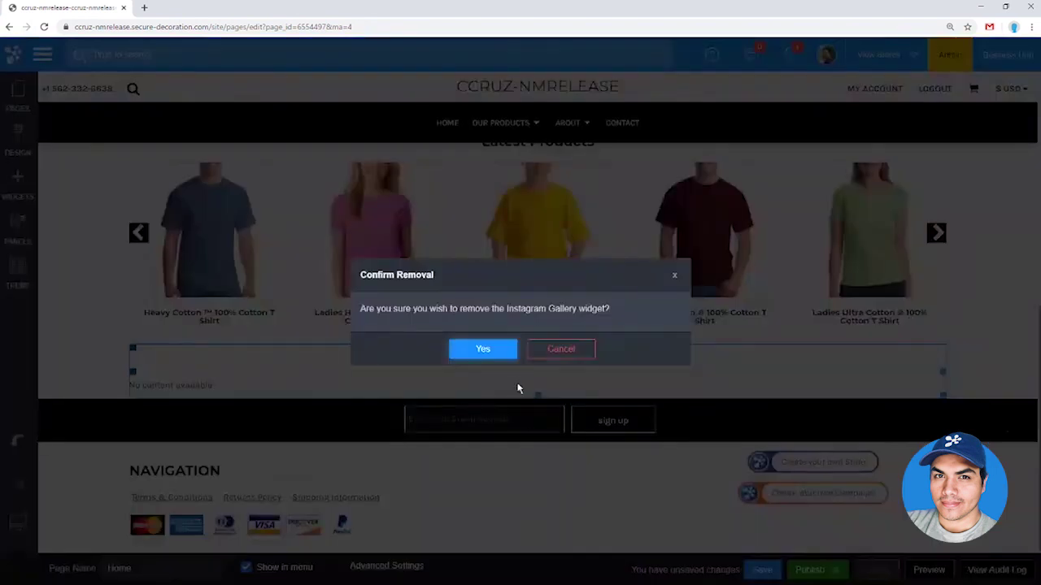
pyautogui.click(483, 349)
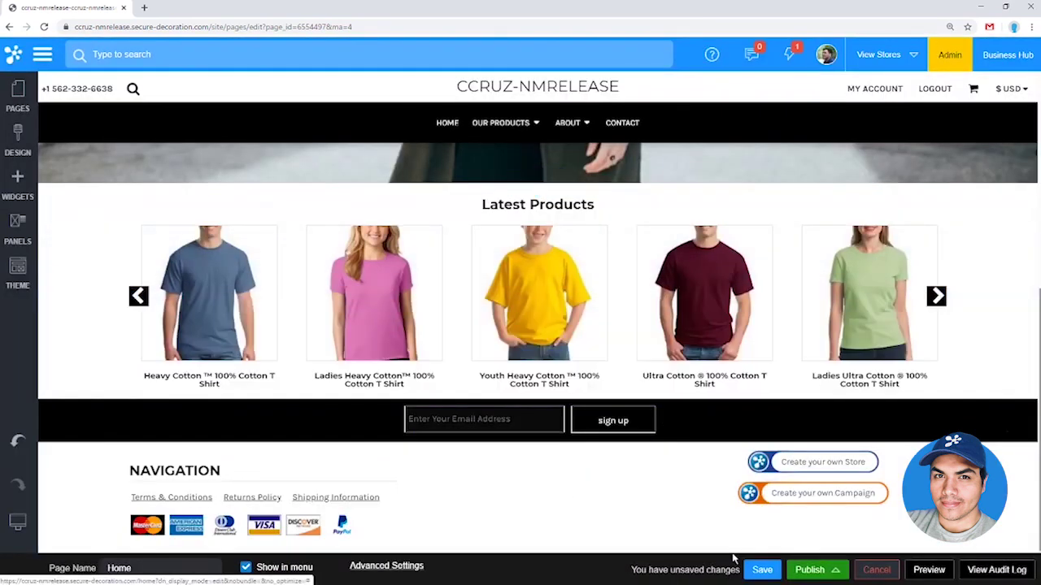
# Save the Home page and publish the website.
pyautogui.click(762, 571)
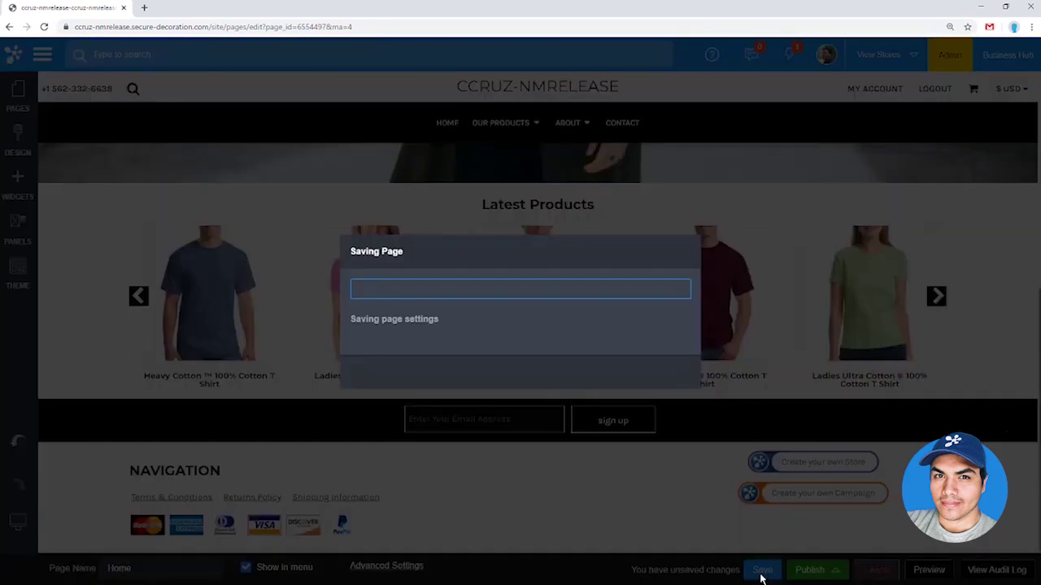
pyautogui.click(509, 371)
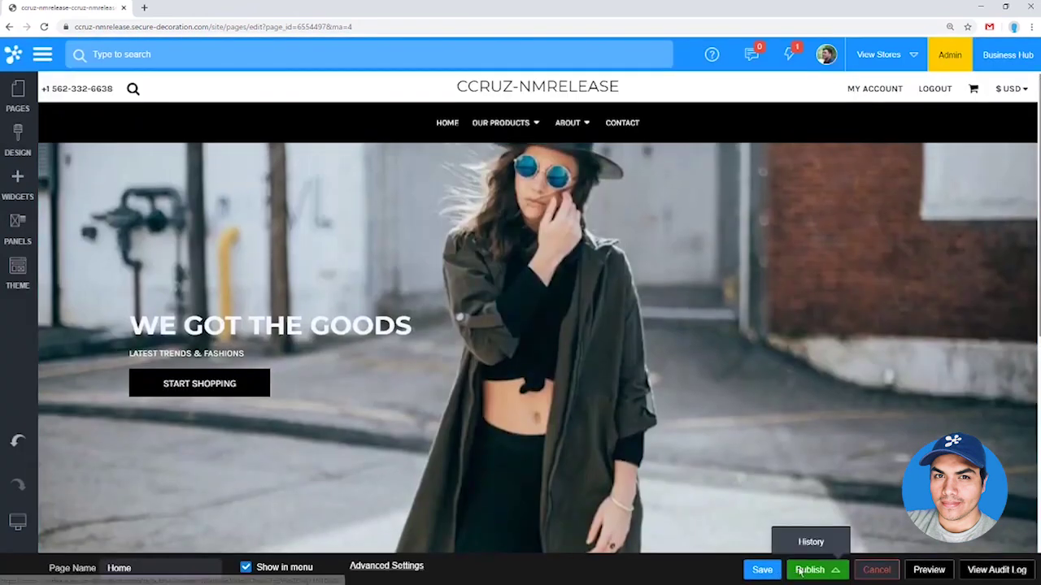
pyautogui.click(809, 570)
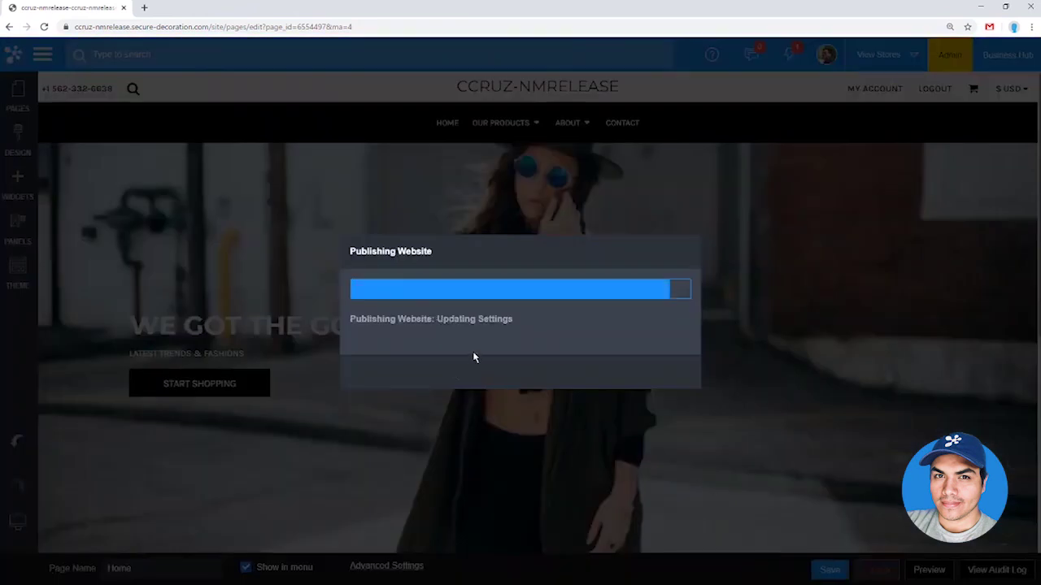
pyautogui.click(521, 371)
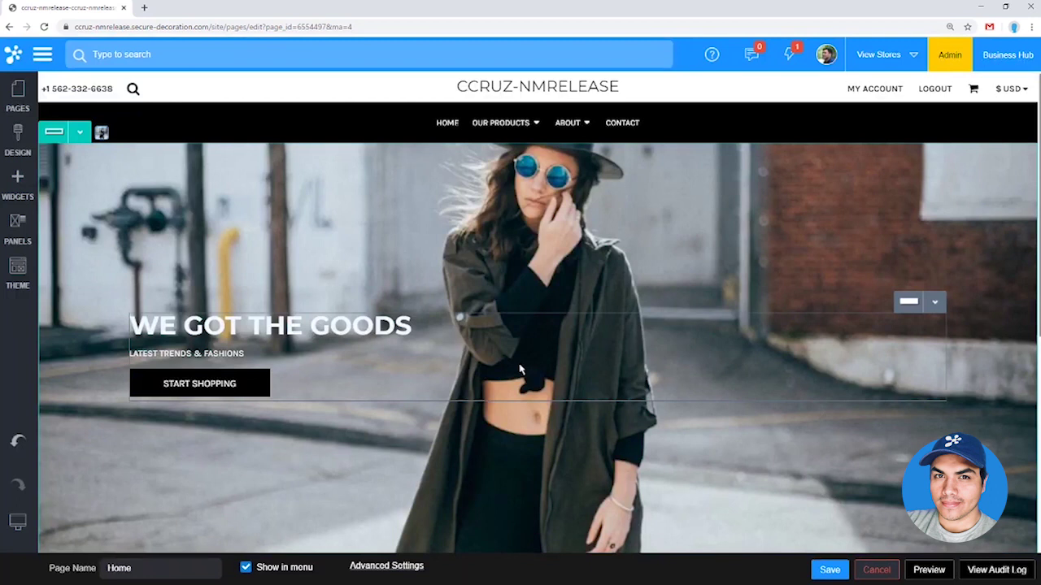